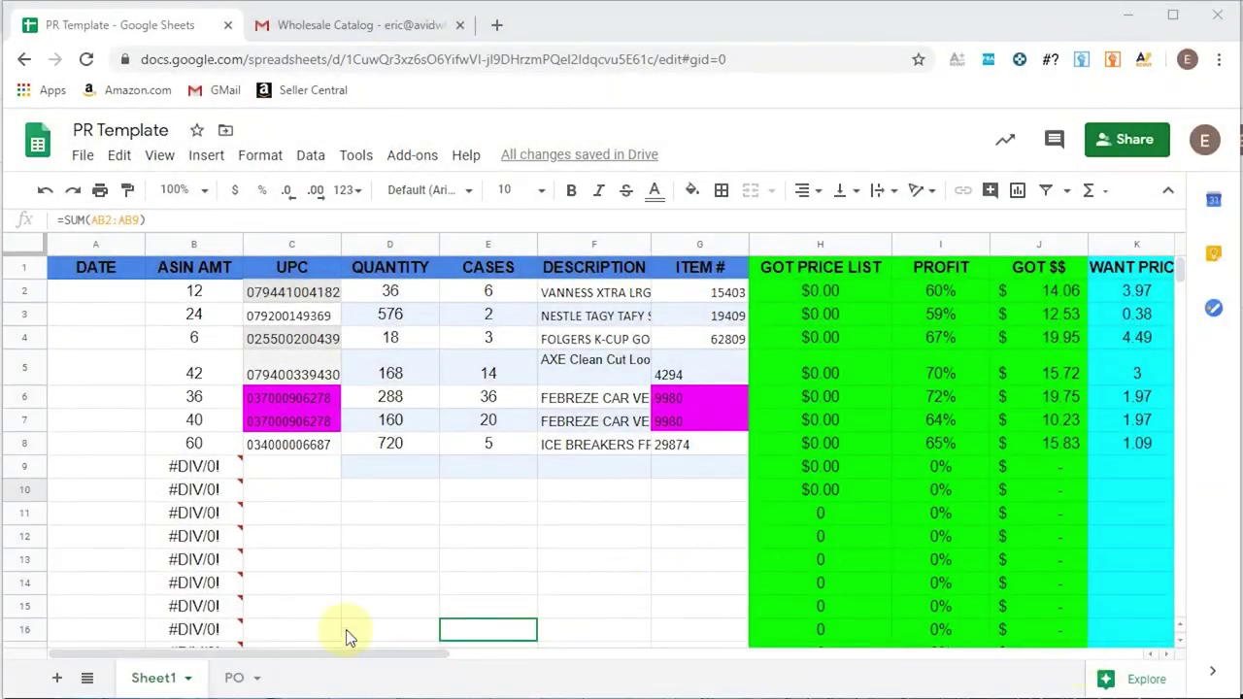
# - Scroll right to the totals and check row 10: WANT TOTAL 2,613.98, NEED TOTAL 2,757.82
pyautogui.moveTo(338, 655); pyautogui.dragTo(923, 628)
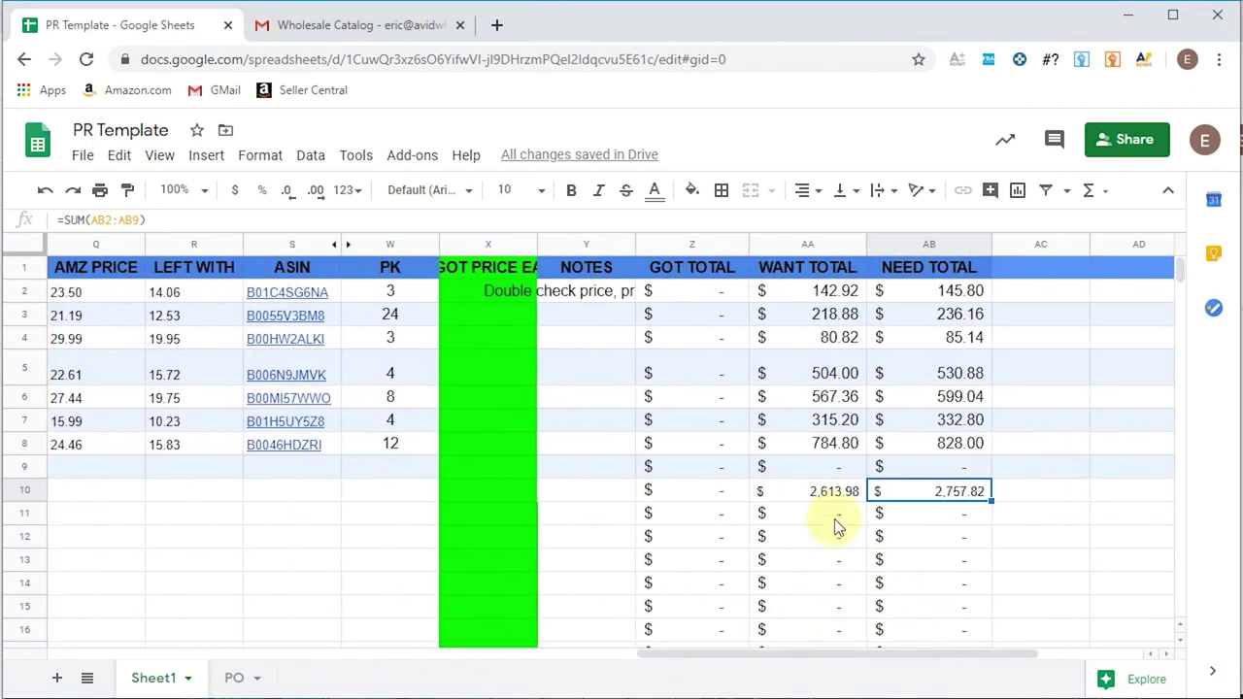
pyautogui.click(832, 504)
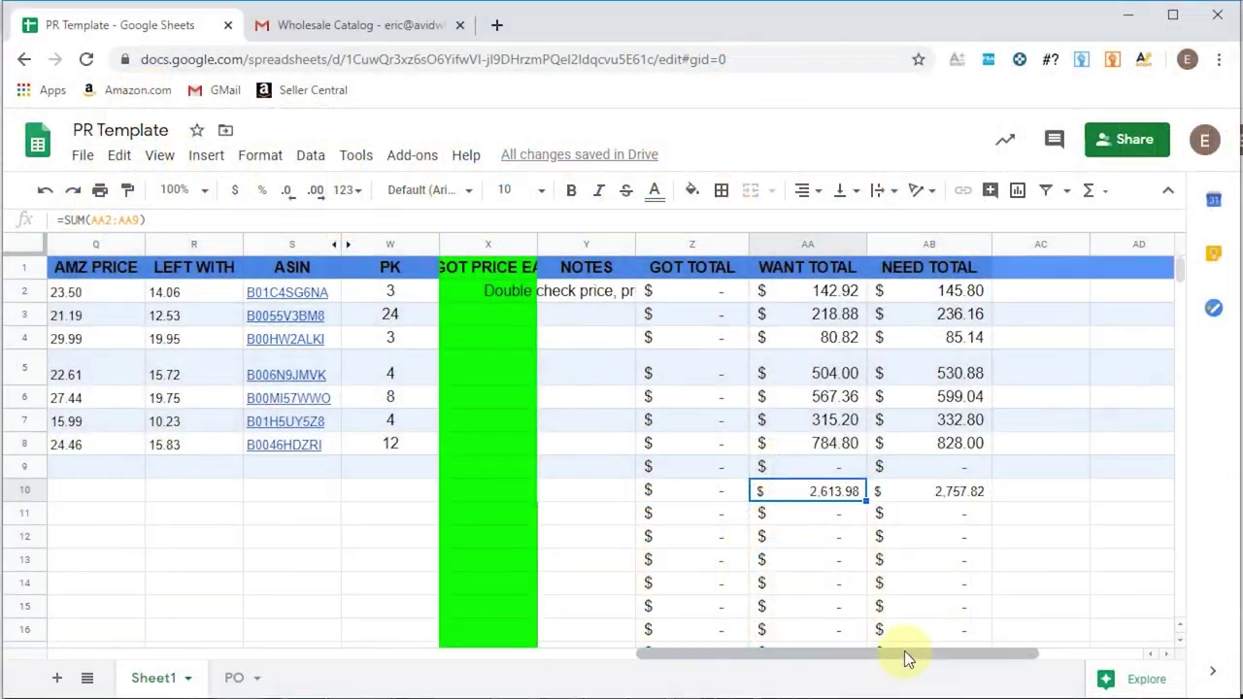
# - Open the Wholesale Catalog email in Gmail and highlight its 'Please submit PO…' requirement line
pyautogui.moveTo(904, 651); pyautogui.dragTo(264, 670)
pyautogui.click(311, 31)
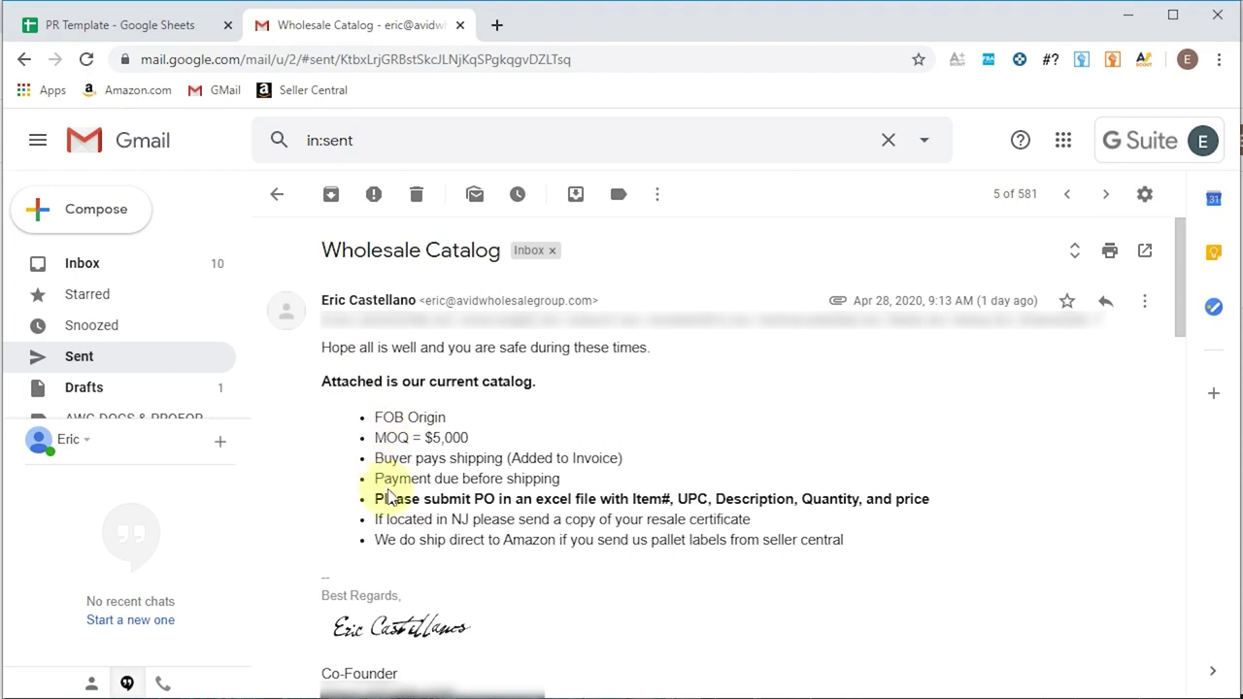
pyautogui.moveTo(412, 494); pyautogui.dragTo(947, 506)
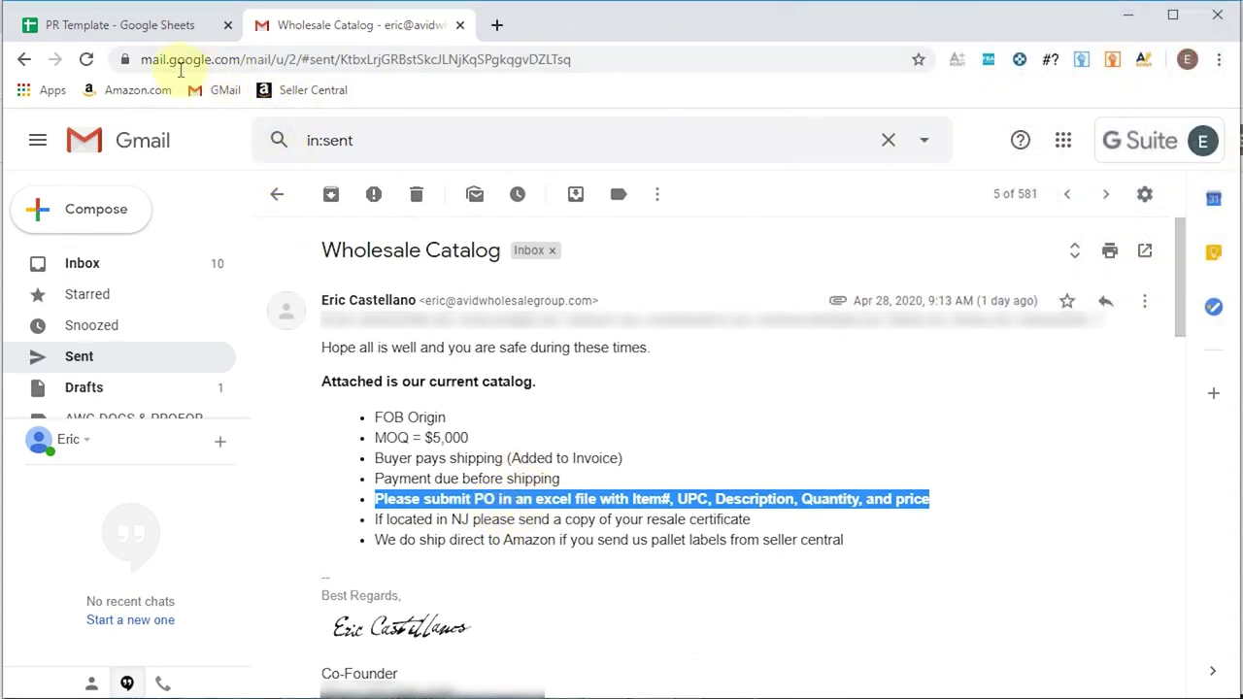
# - Switch to the PO sheet and go over its DESCRIPTION, ITEM#, UPC, QUANTITY and PRICE headers
pyautogui.click(146, 28)
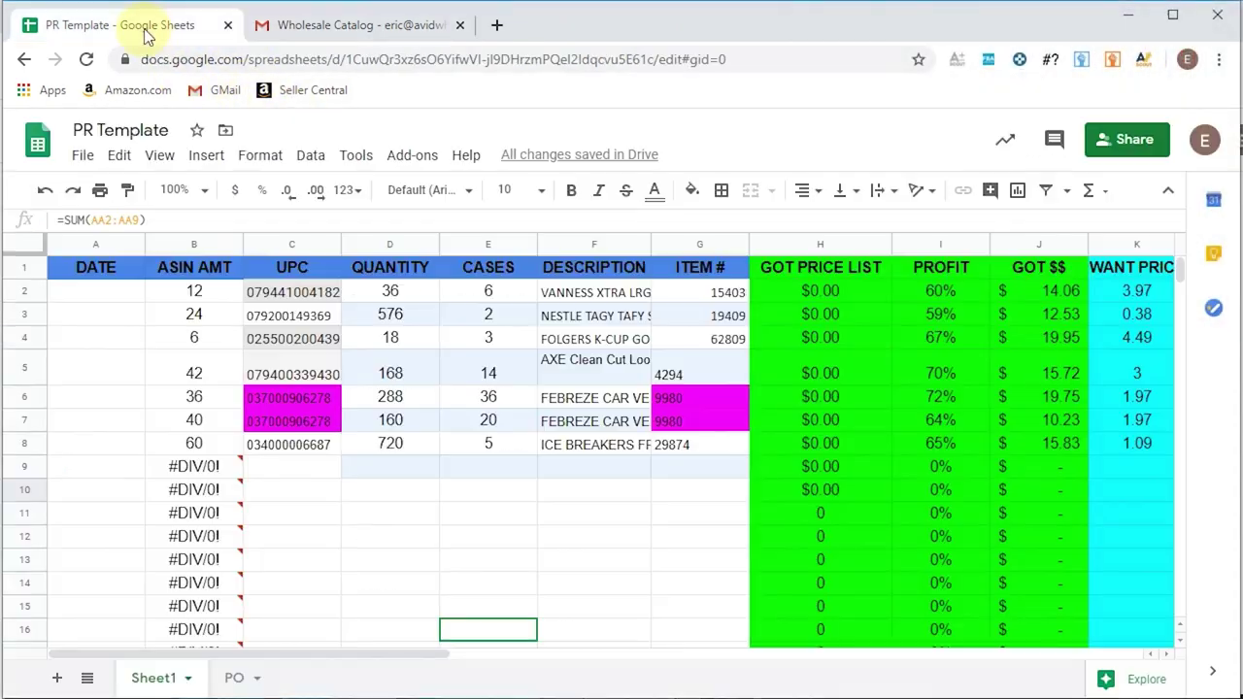
pyautogui.click(240, 677)
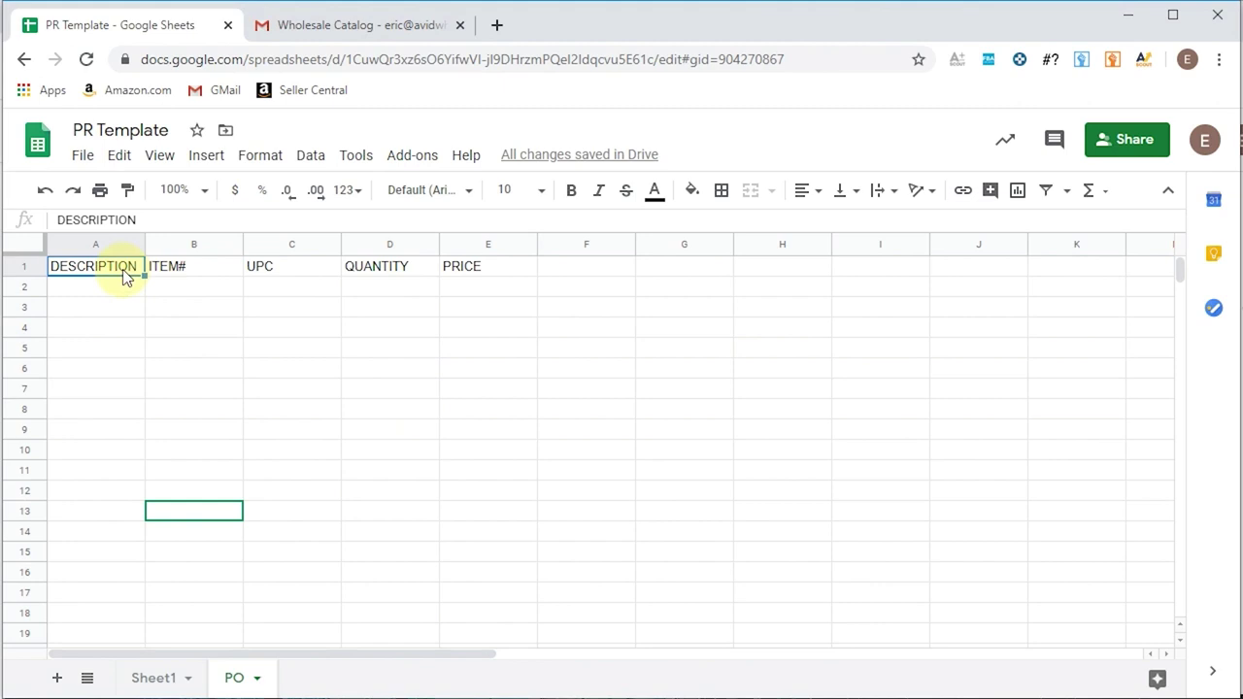
pyautogui.click(167, 266)
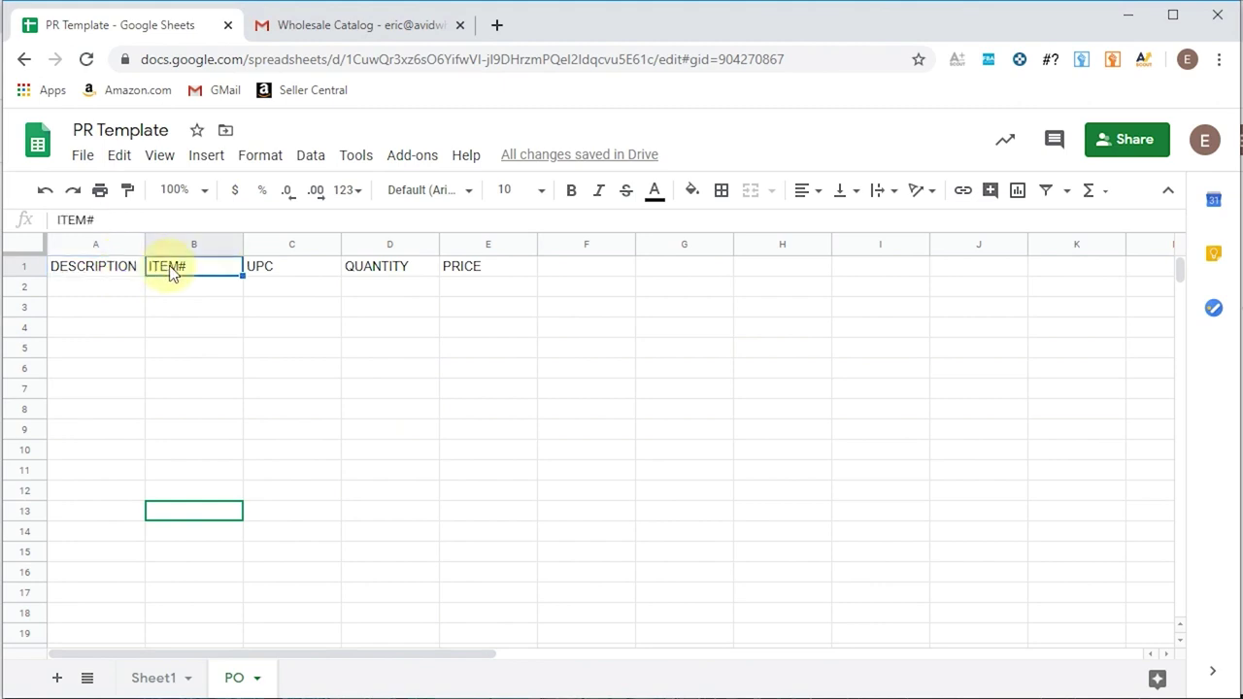
pyautogui.click(272, 271)
pyautogui.click(377, 270)
pyautogui.click(489, 277)
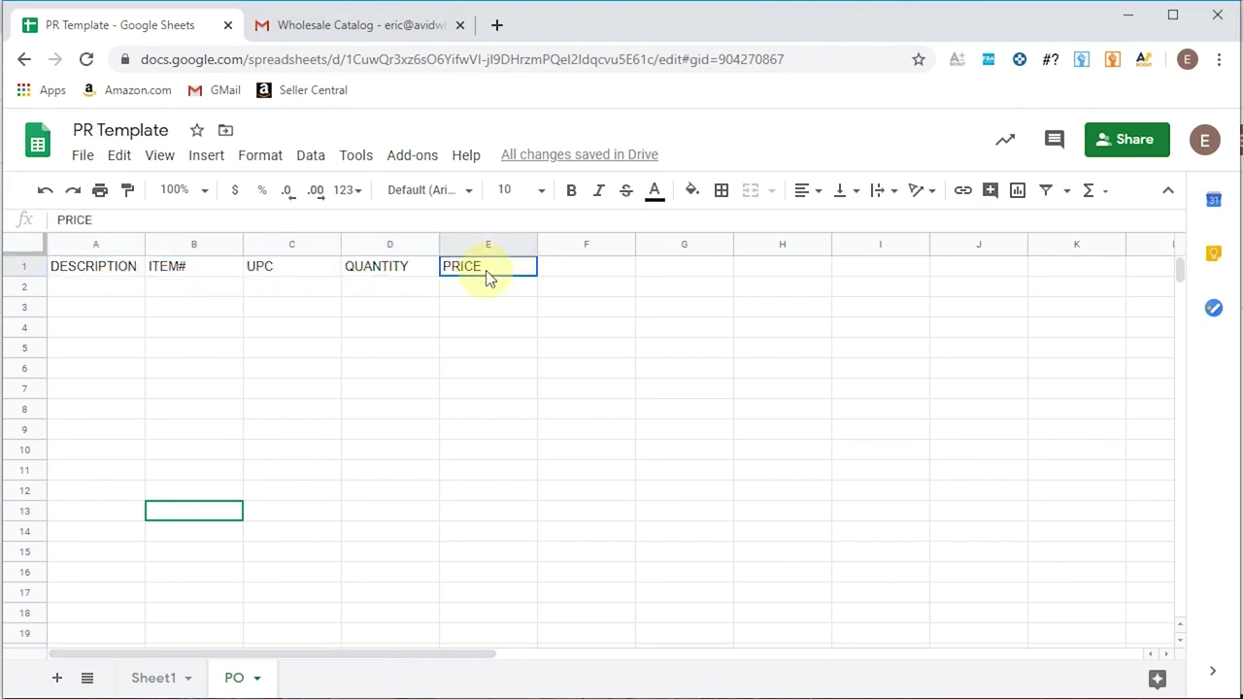
pyautogui.click(111, 271)
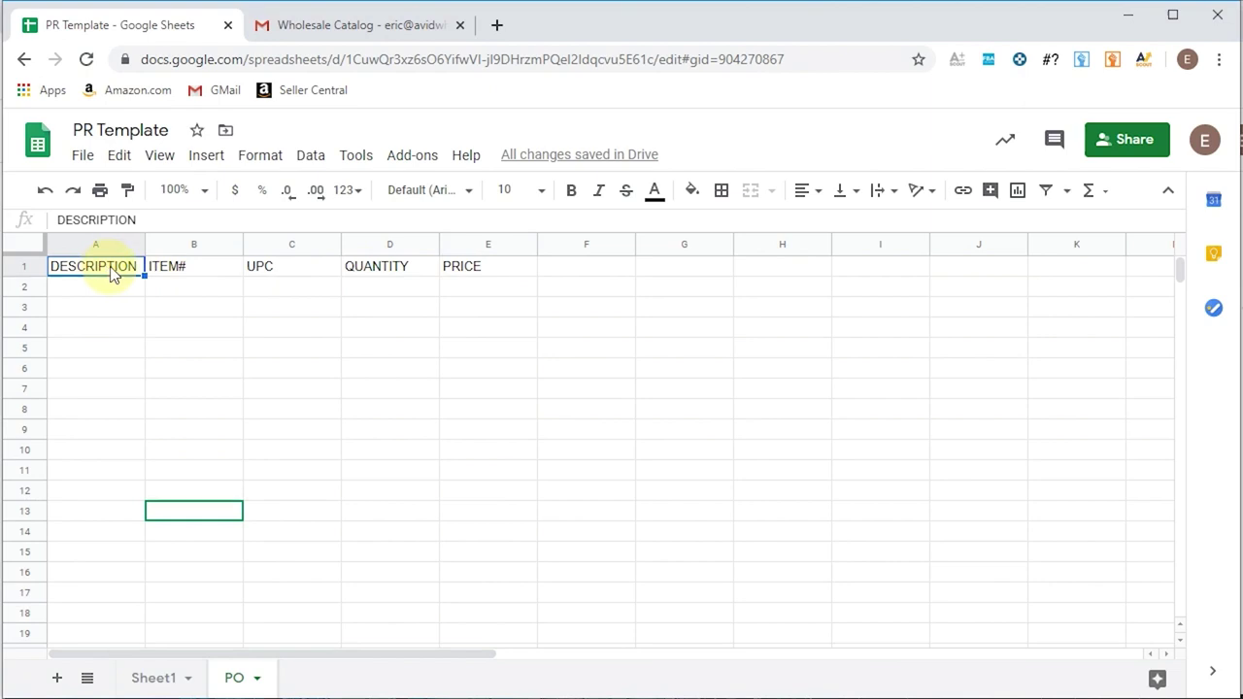
pyautogui.click(182, 275)
pyautogui.click(291, 273)
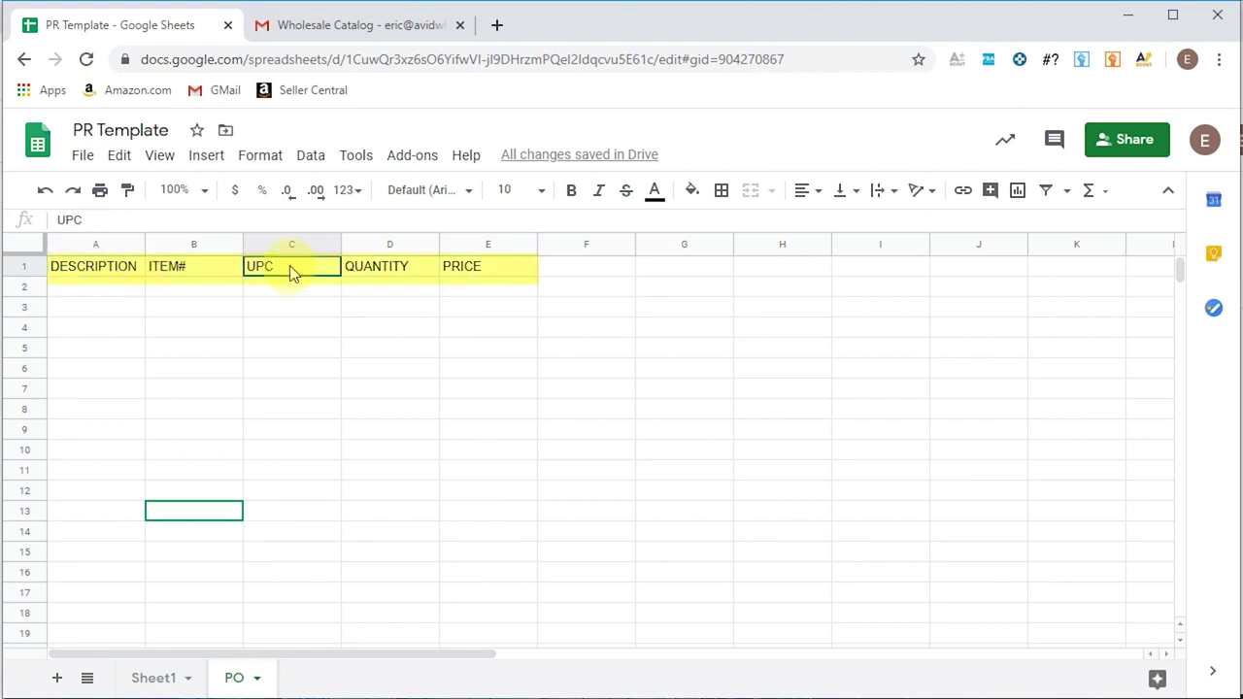
pyautogui.click(398, 268)
pyautogui.click(471, 269)
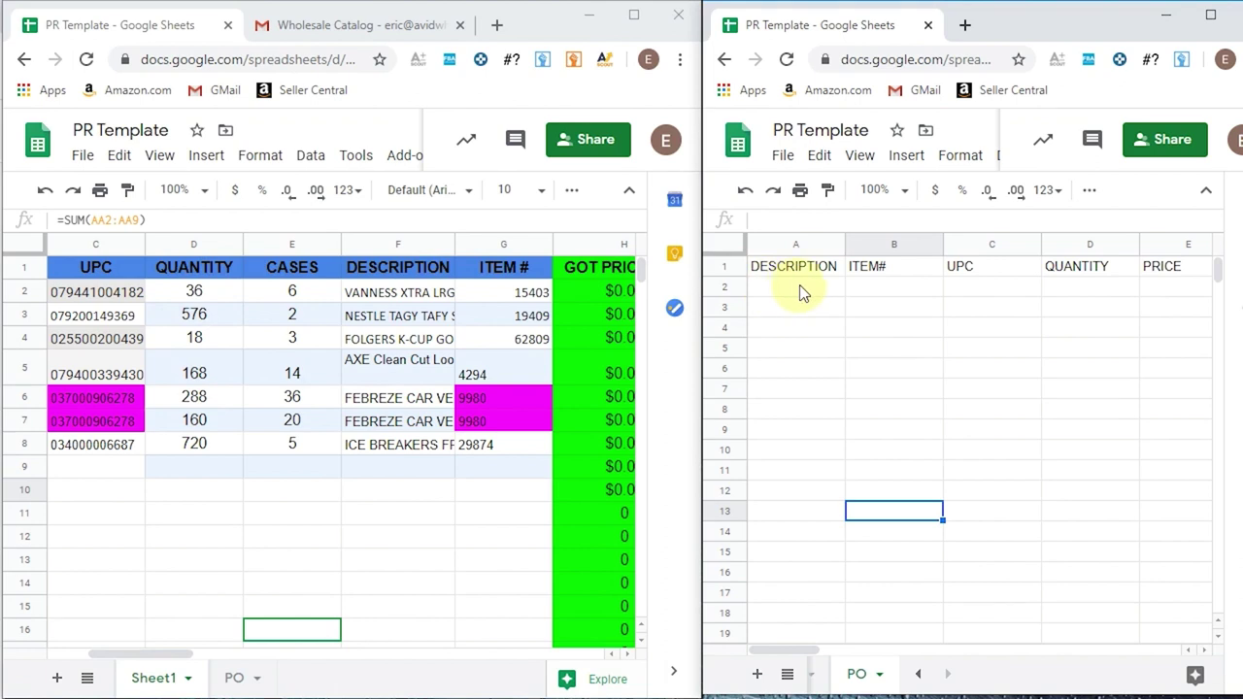
# - Copy the seven descriptions and item numbers (F2:G8) from Sheet1 into PO cell A2
pyautogui.moveTo(412, 302); pyautogui.dragTo(495, 449)
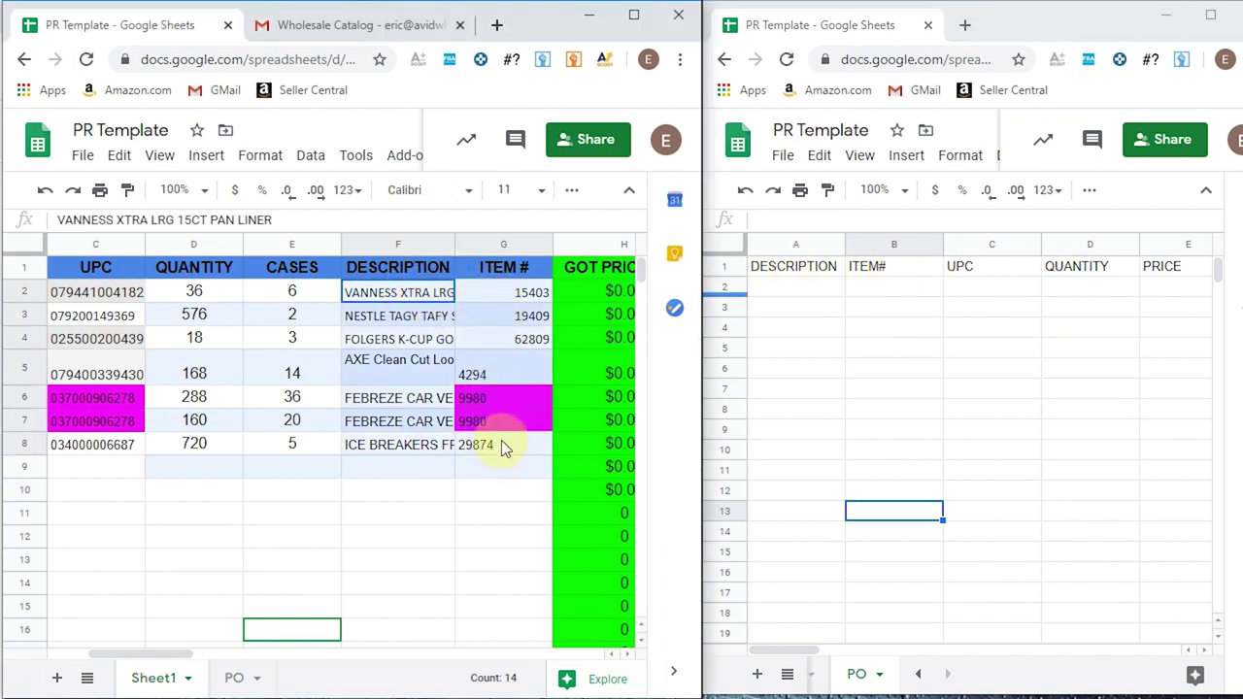
pyautogui.rightClick(495, 359)
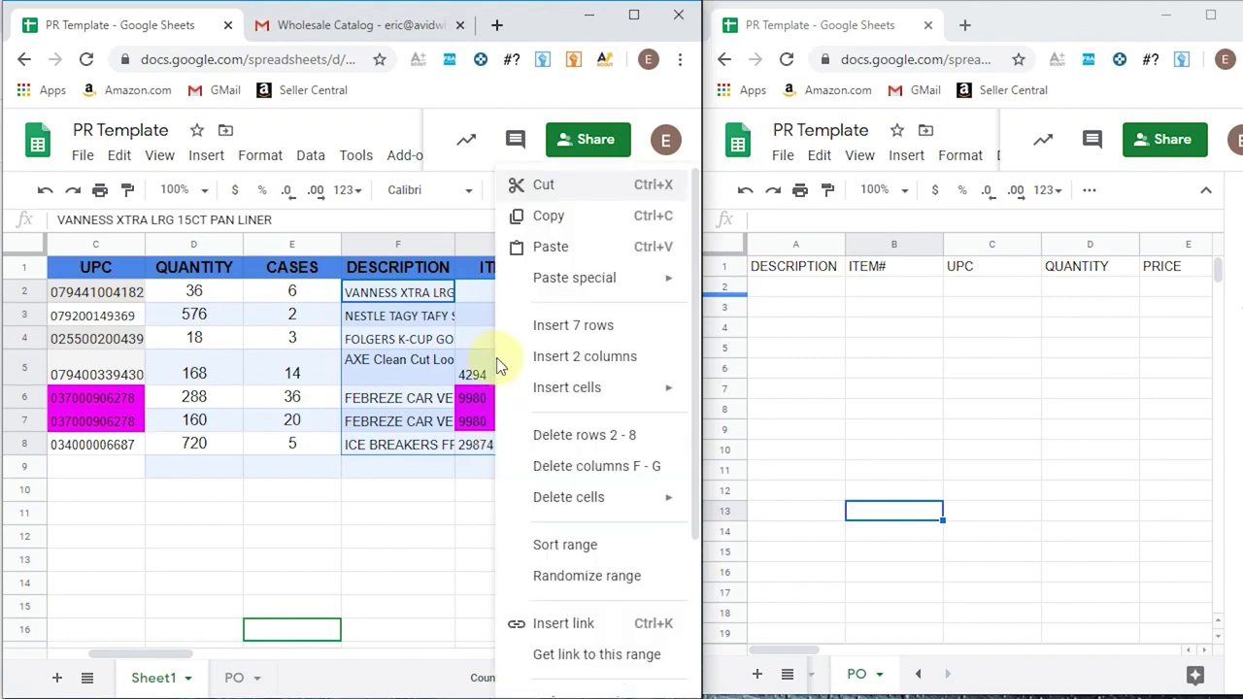
pyautogui.click(558, 219)
pyautogui.click(797, 288)
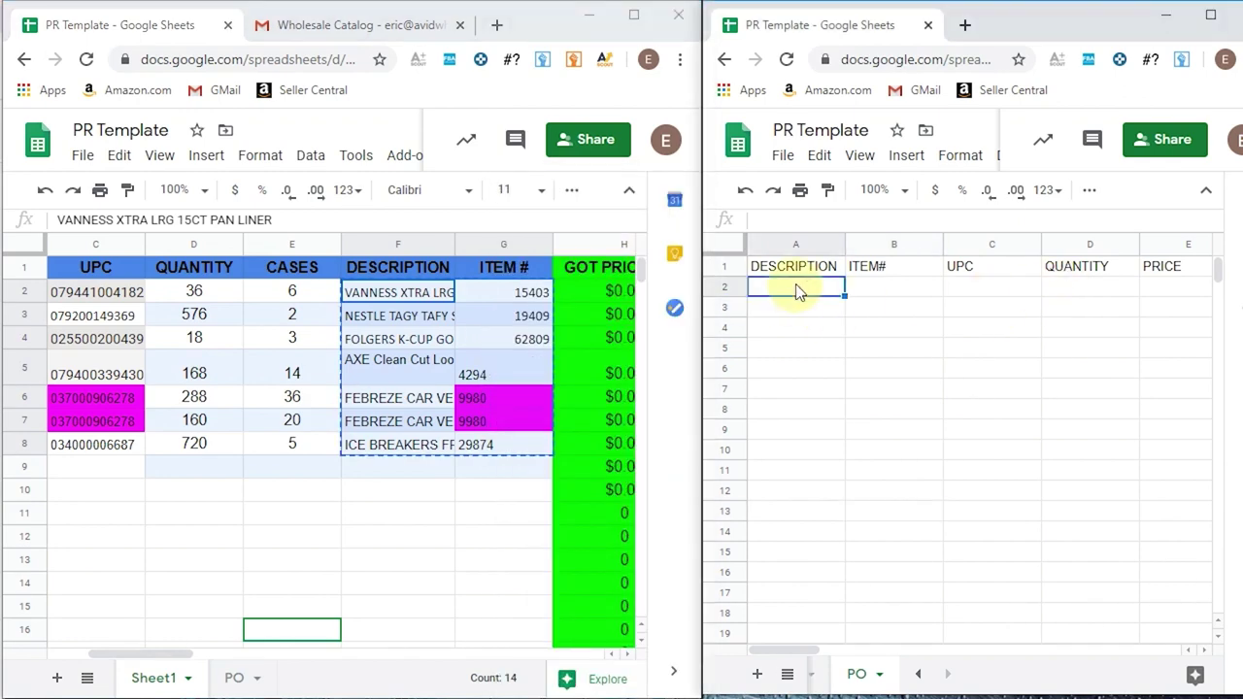
pyautogui.rightClick(796, 289)
pyautogui.click(850, 247)
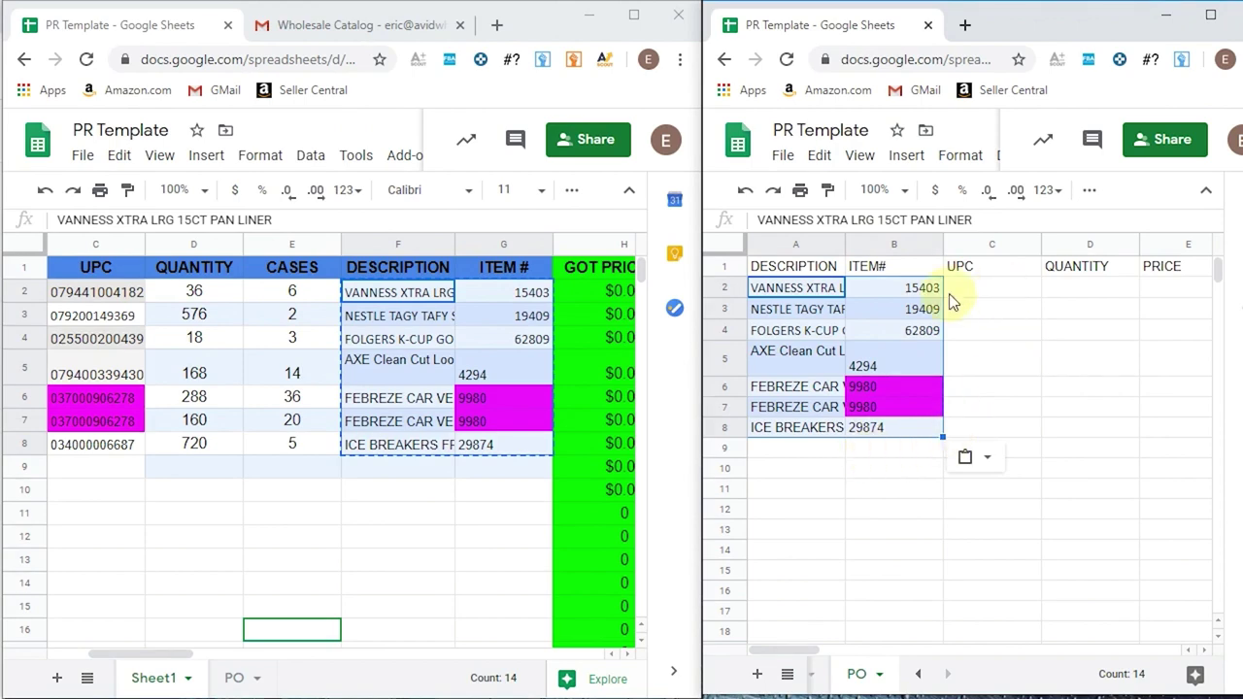
# - Copy the seven UPC codes (C2:C8) from Sheet1 into PO cell C2
pyautogui.click(112, 295)
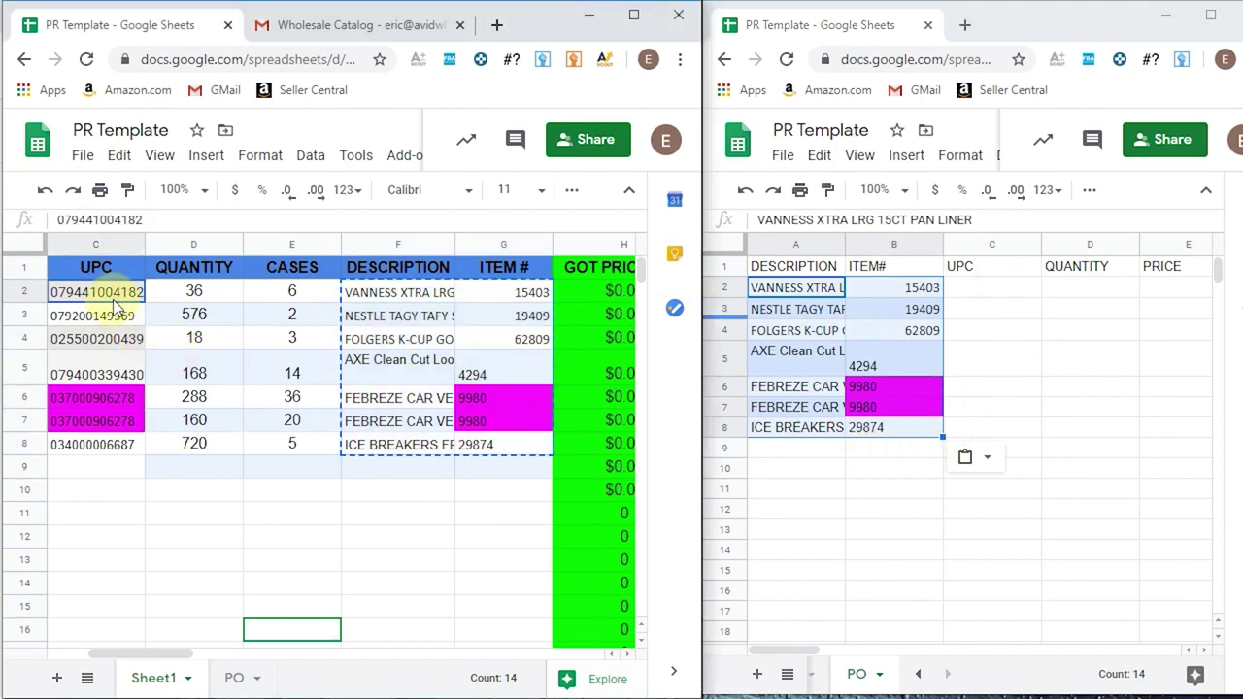
pyautogui.keyDown('shift'); pyautogui.click(94, 453); pyautogui.keyUp('shift')
pyautogui.rightClick(97, 417)
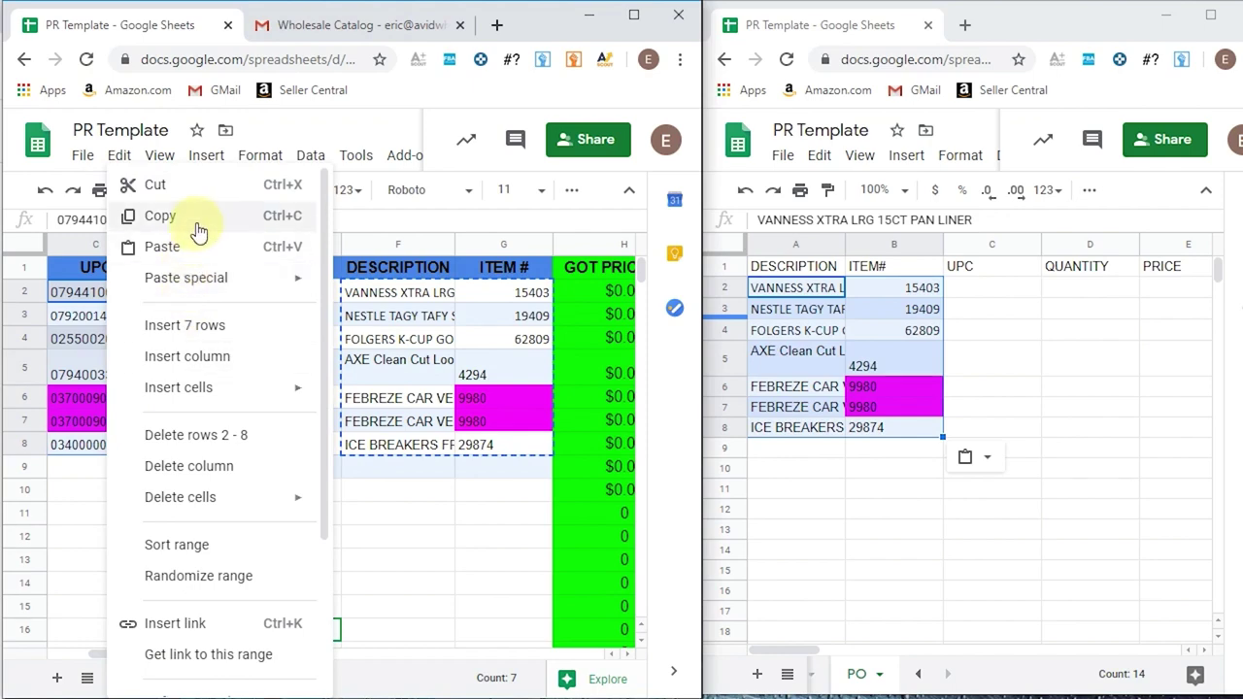
pyautogui.click(184, 216)
pyautogui.rightClick(973, 289)
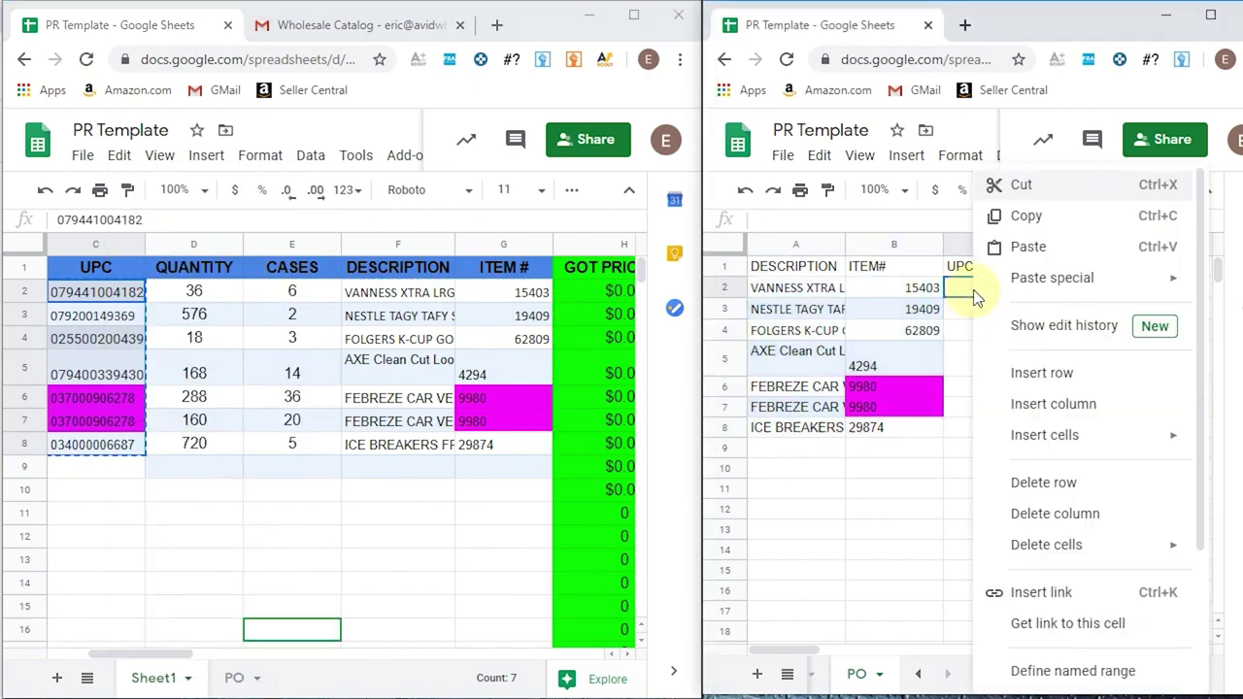
pyautogui.click(1032, 246)
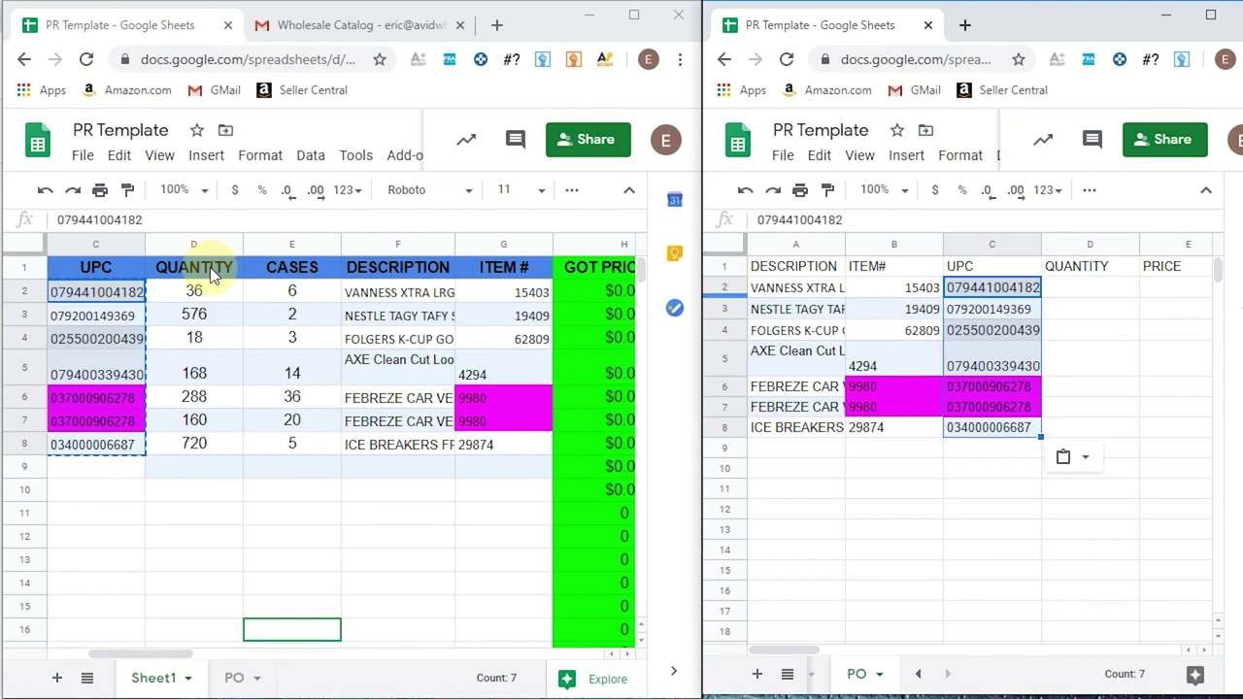
# - Copy the seven quantities (D2:D8) from Sheet1 into PO cell D2
pyautogui.moveTo(194, 289); pyautogui.dragTo(184, 441)
pyautogui.rightClick(189, 445)
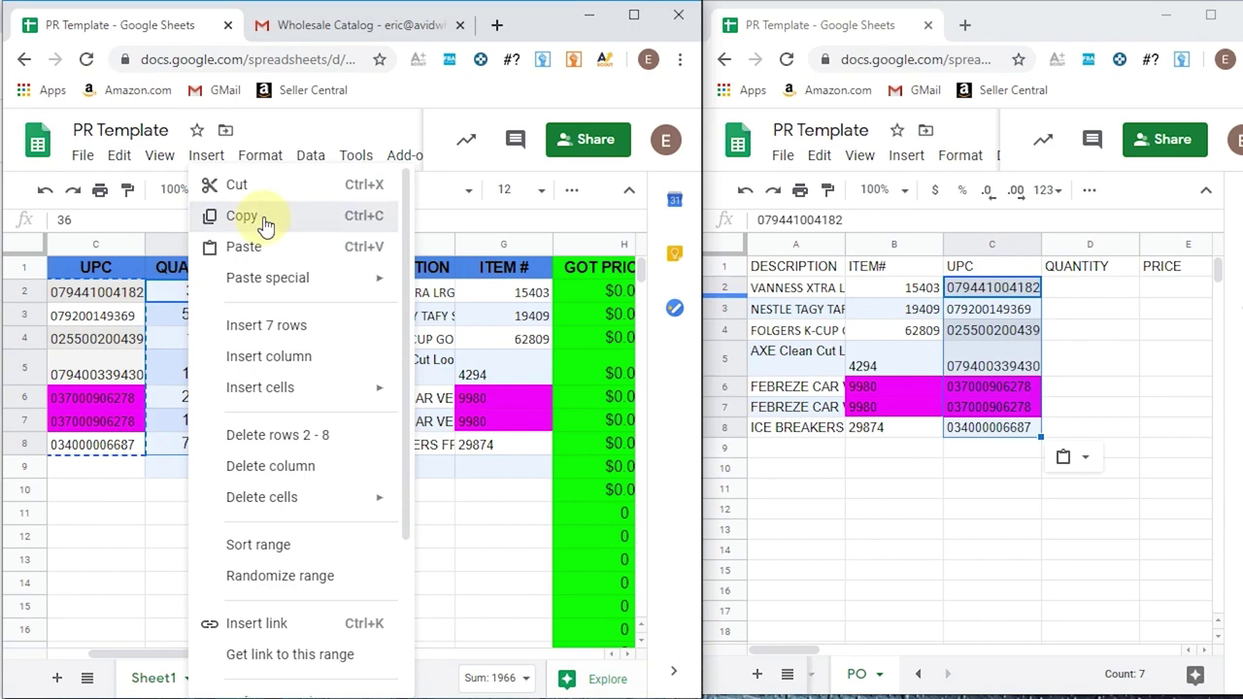
pyautogui.click(269, 216)
pyautogui.click(1090, 288)
pyautogui.hotkey('ctrl', 'v')
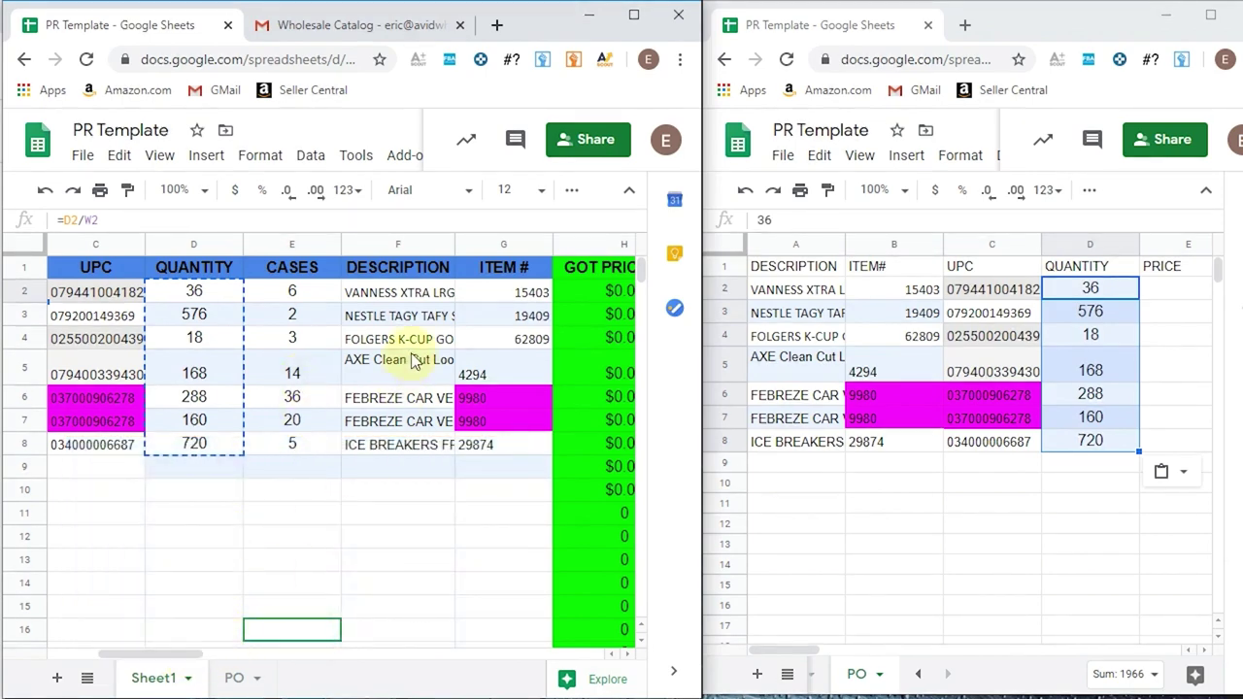
# - Review the first product description and ASIN AMT formula while scrolling Sheet1 to WANT PRICE
pyautogui.click(402, 292)
pyautogui.moveTo(175, 656); pyautogui.dragTo(126, 666)
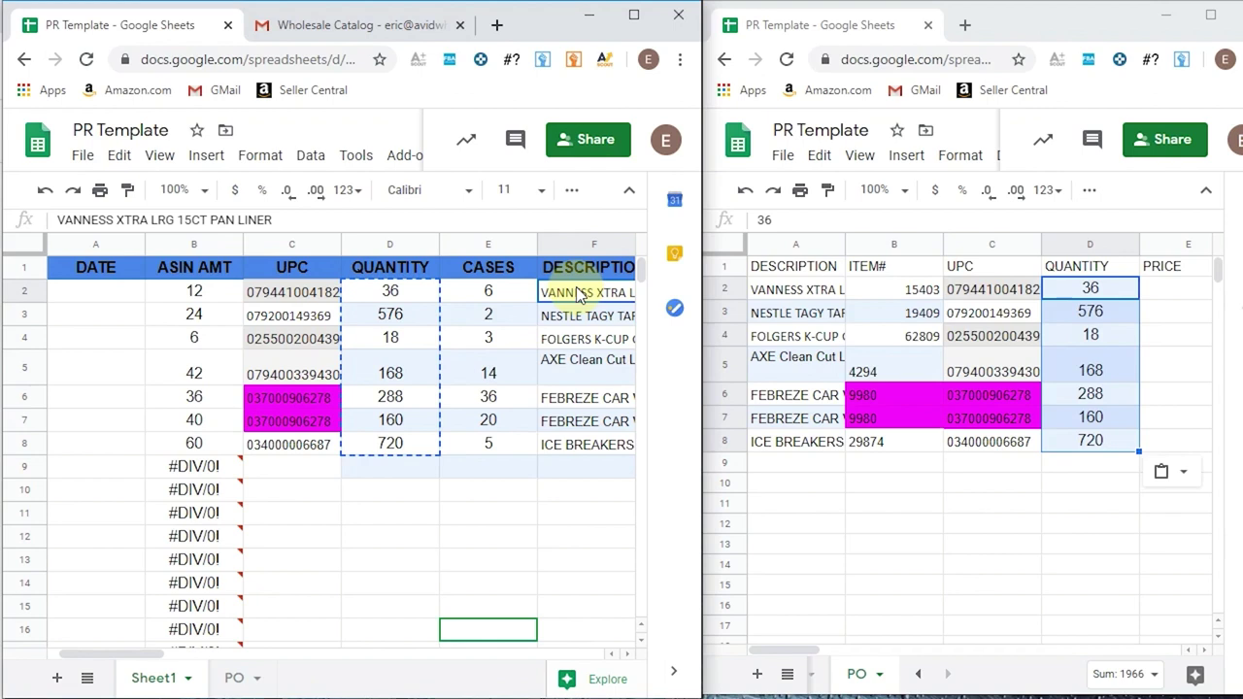
pyautogui.click(191, 296)
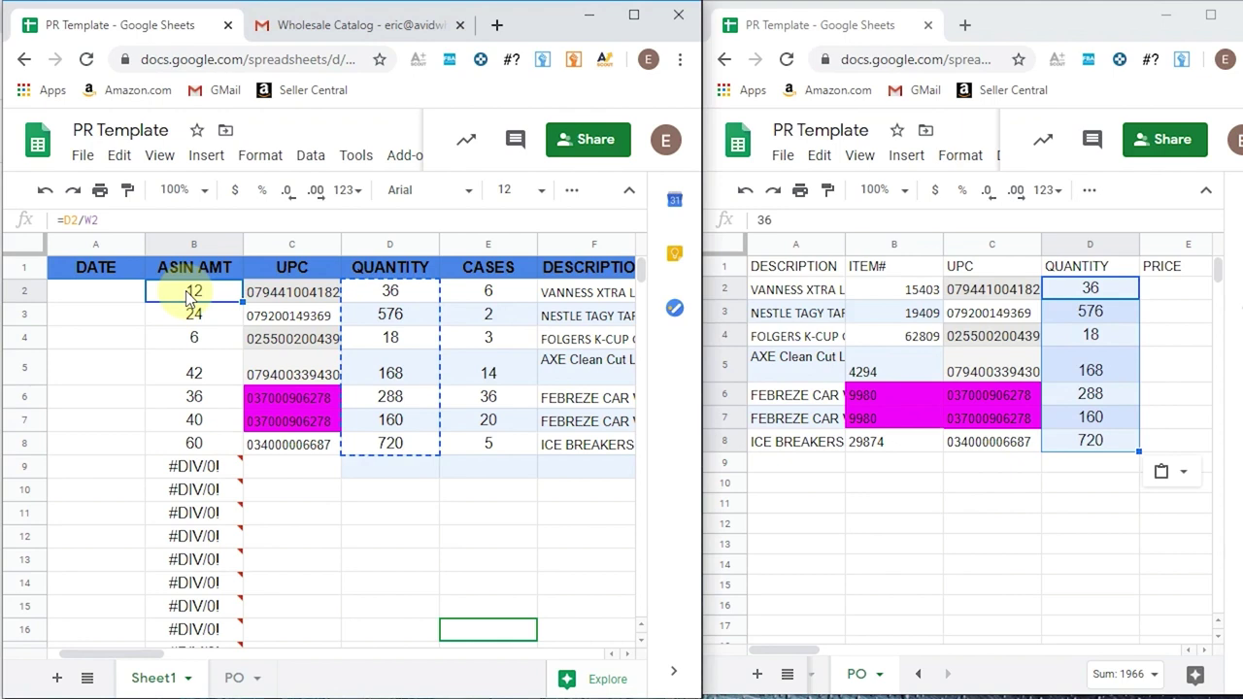
pyautogui.click(404, 291)
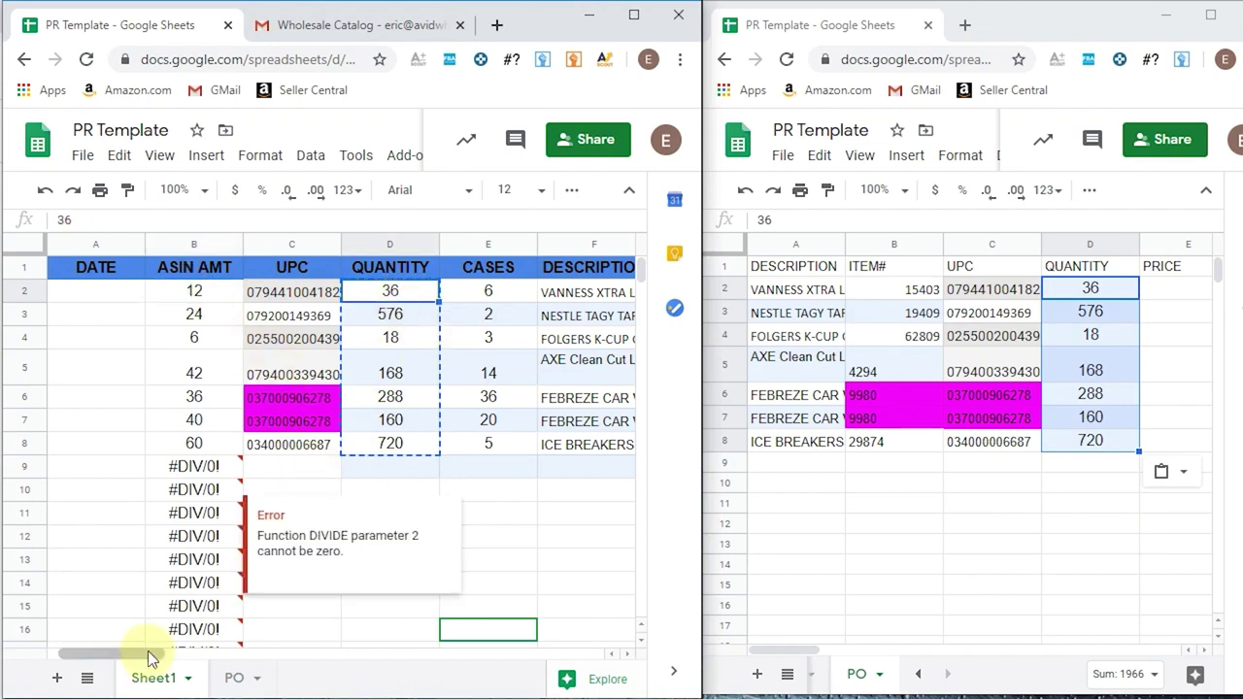
pyautogui.moveTo(126, 657); pyautogui.dragTo(165, 655)
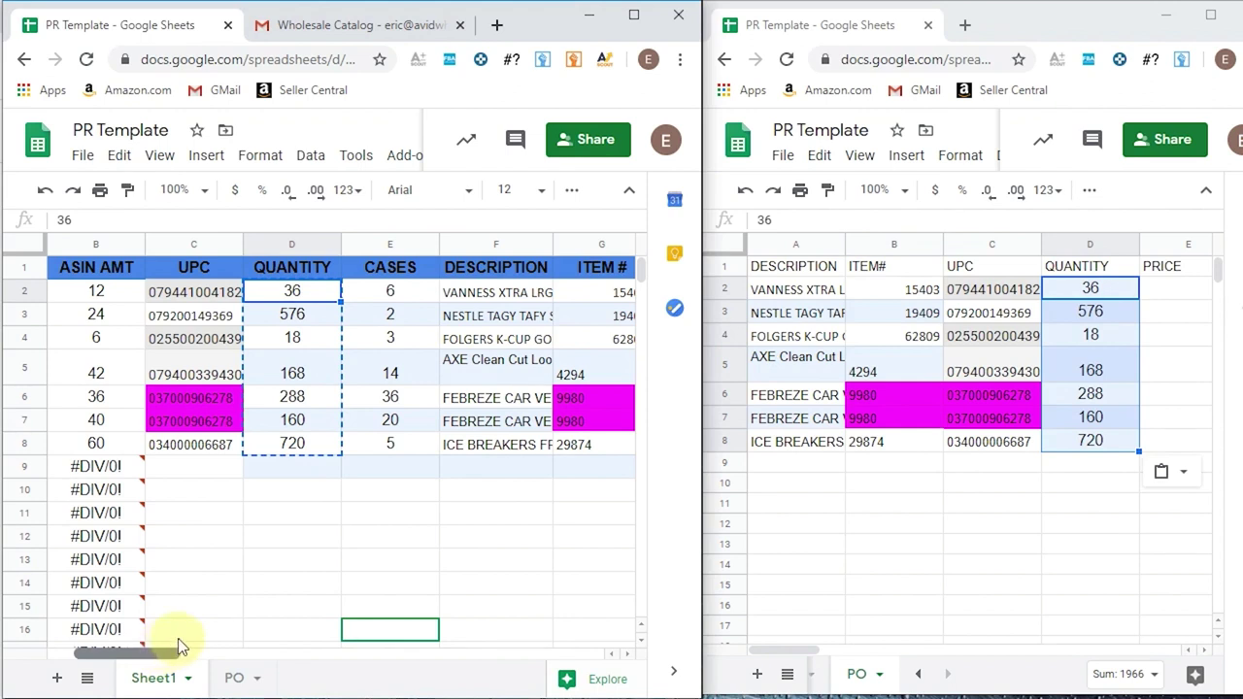
pyautogui.moveTo(180, 648); pyautogui.dragTo(193, 642)
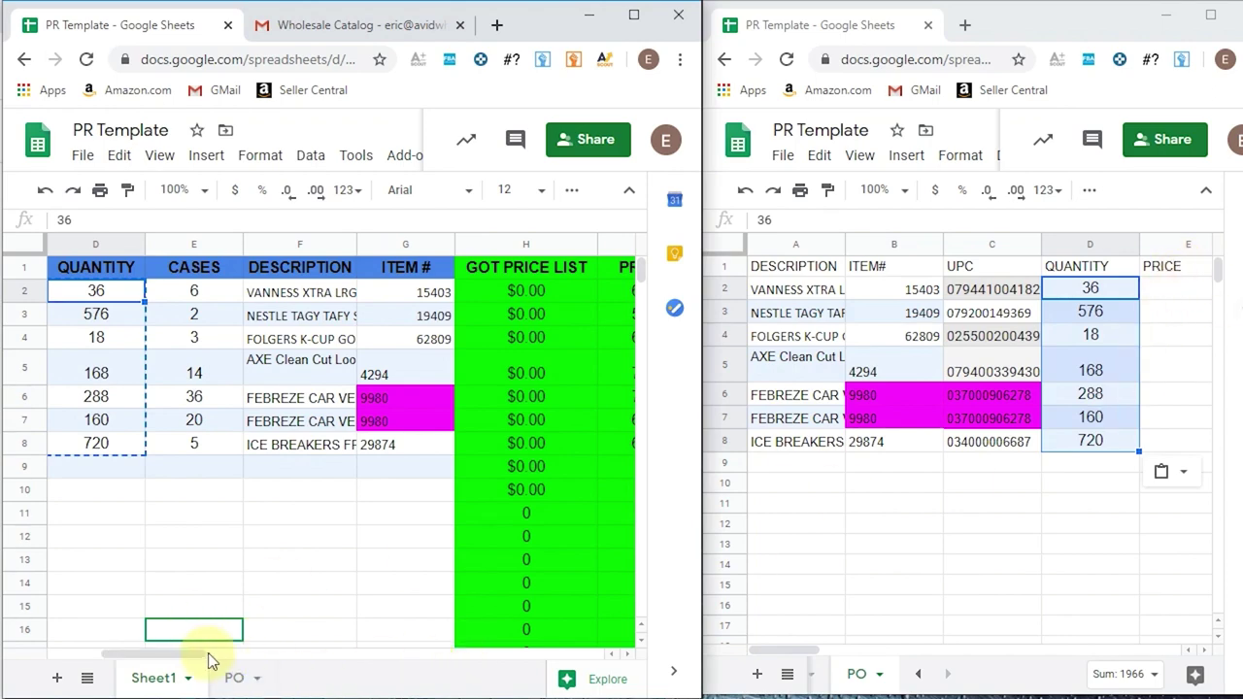
pyautogui.moveTo(191, 653); pyautogui.dragTo(335, 613)
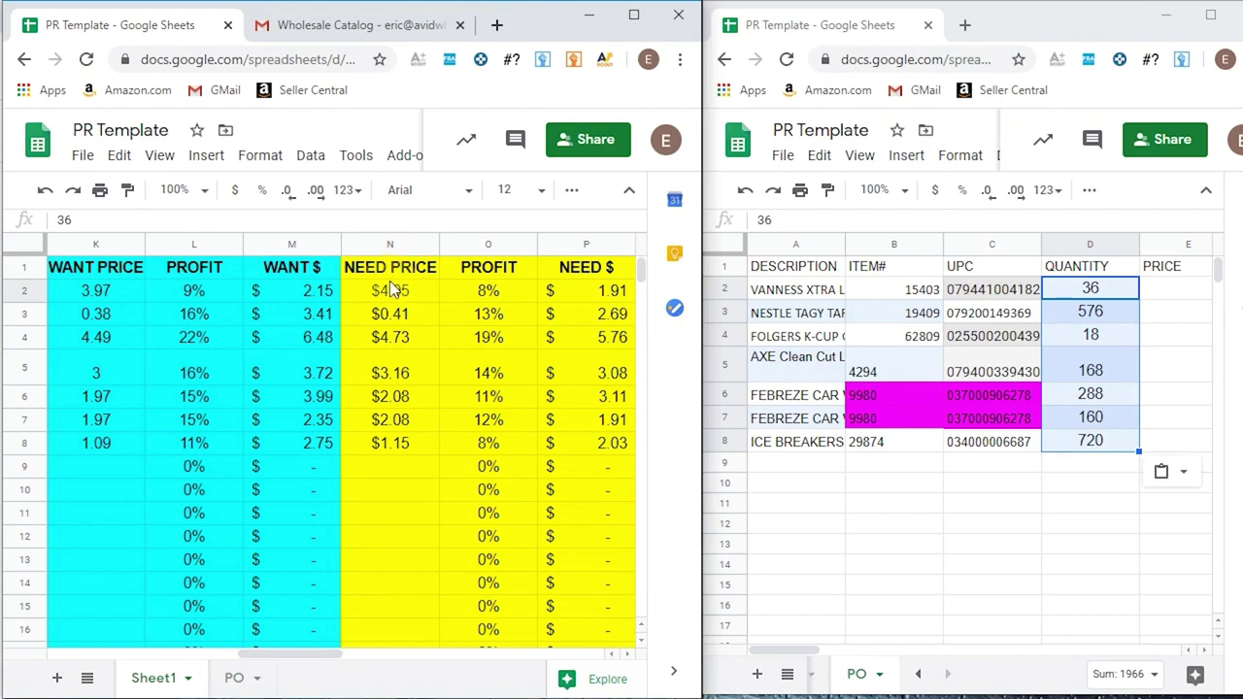
# - Copy the seven WANT PRICE values (K2:K8) into PO cell E2 under PRICE
pyautogui.click(97, 291)
pyautogui.moveTo(97, 350); pyautogui.dragTo(92, 443)
pyautogui.rightClick(98, 369)
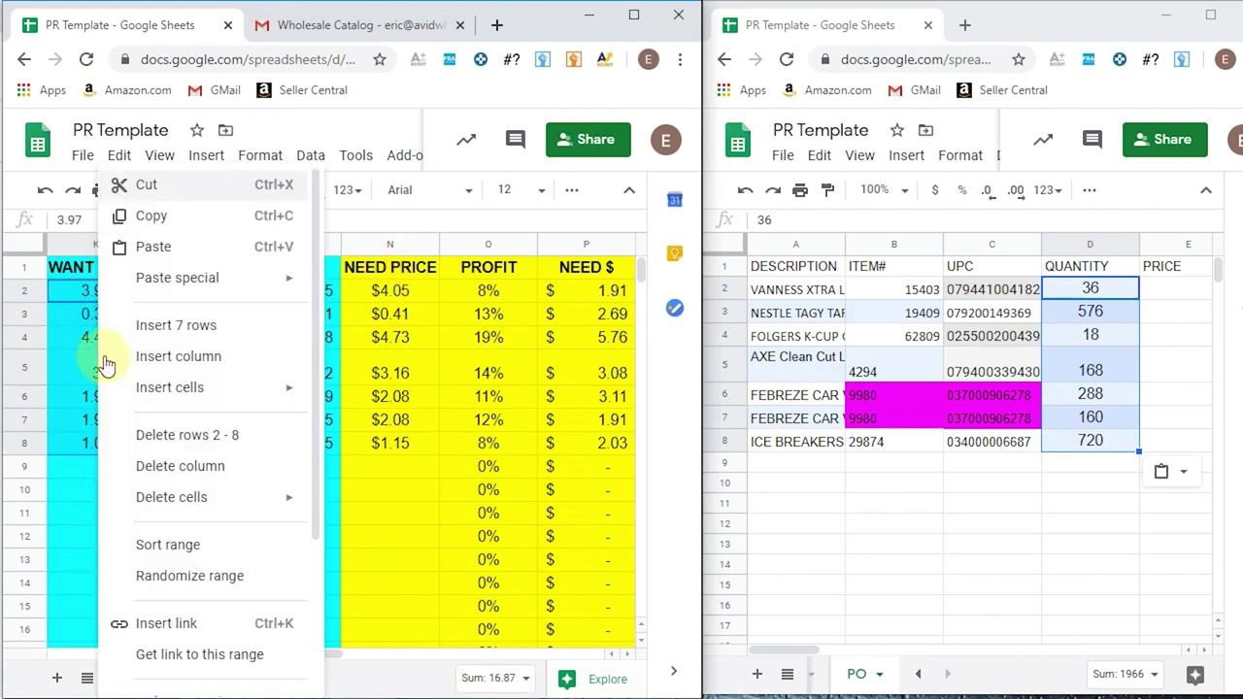
pyautogui.click(208, 215)
pyautogui.click(1185, 294)
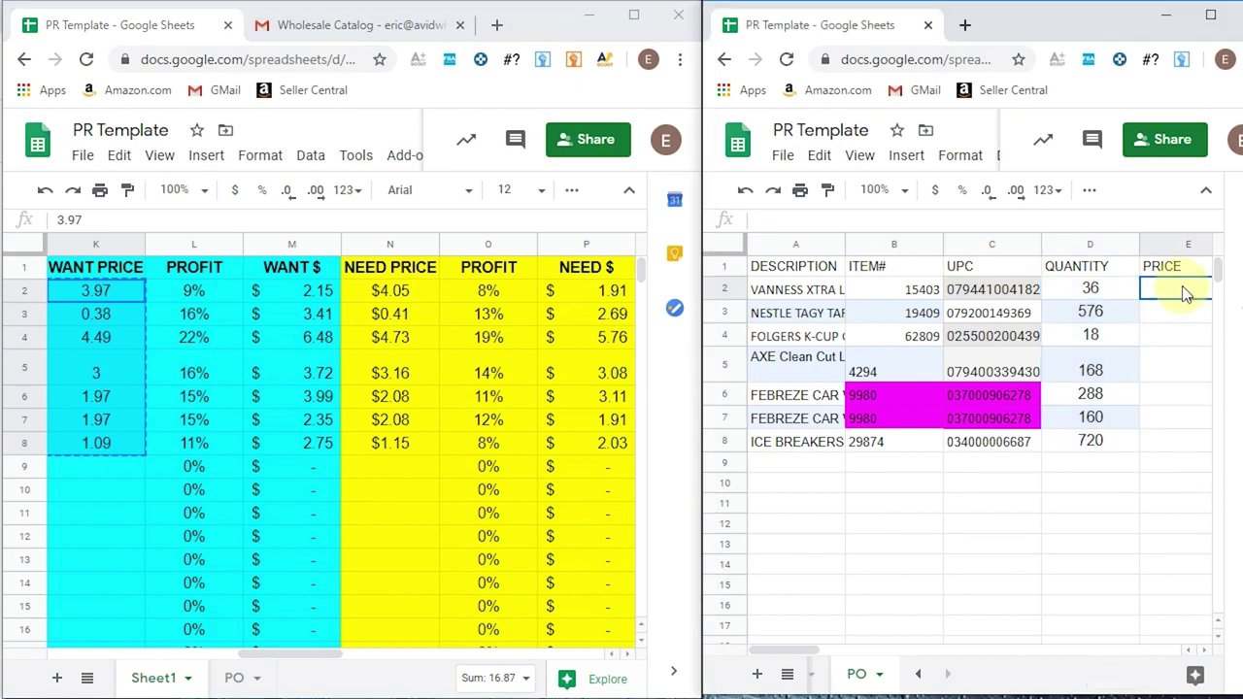
pyautogui.rightClick(1185, 293)
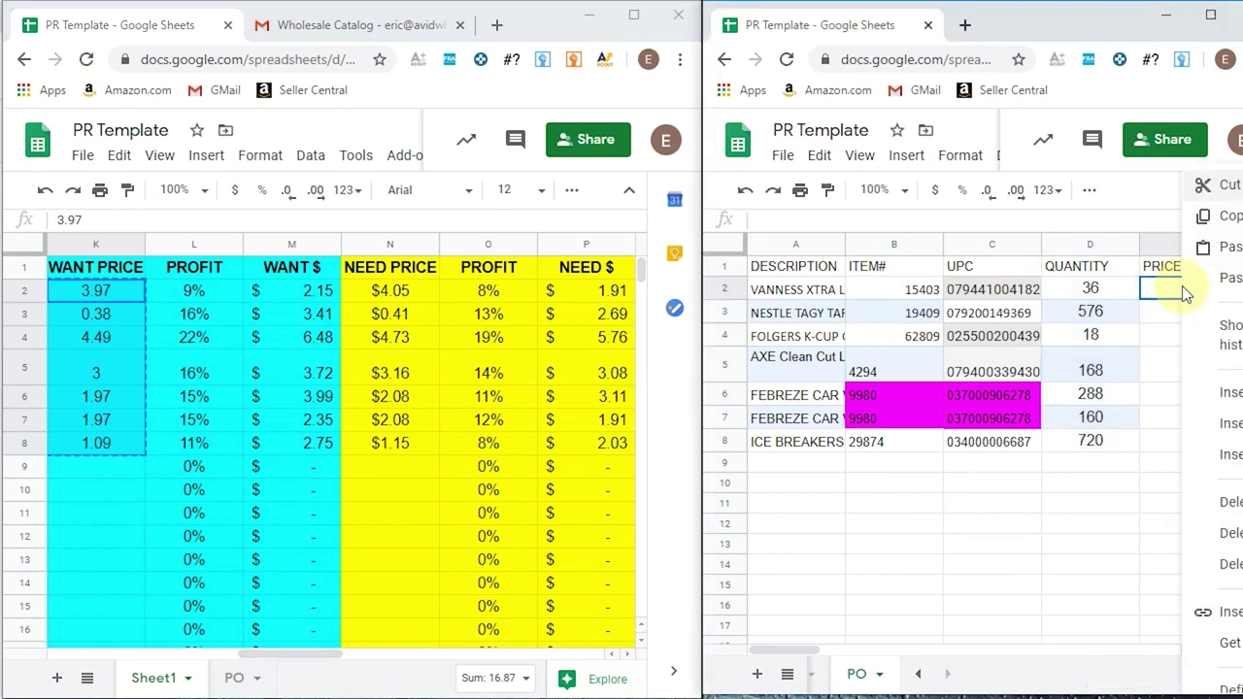
pyautogui.click(1226, 243)
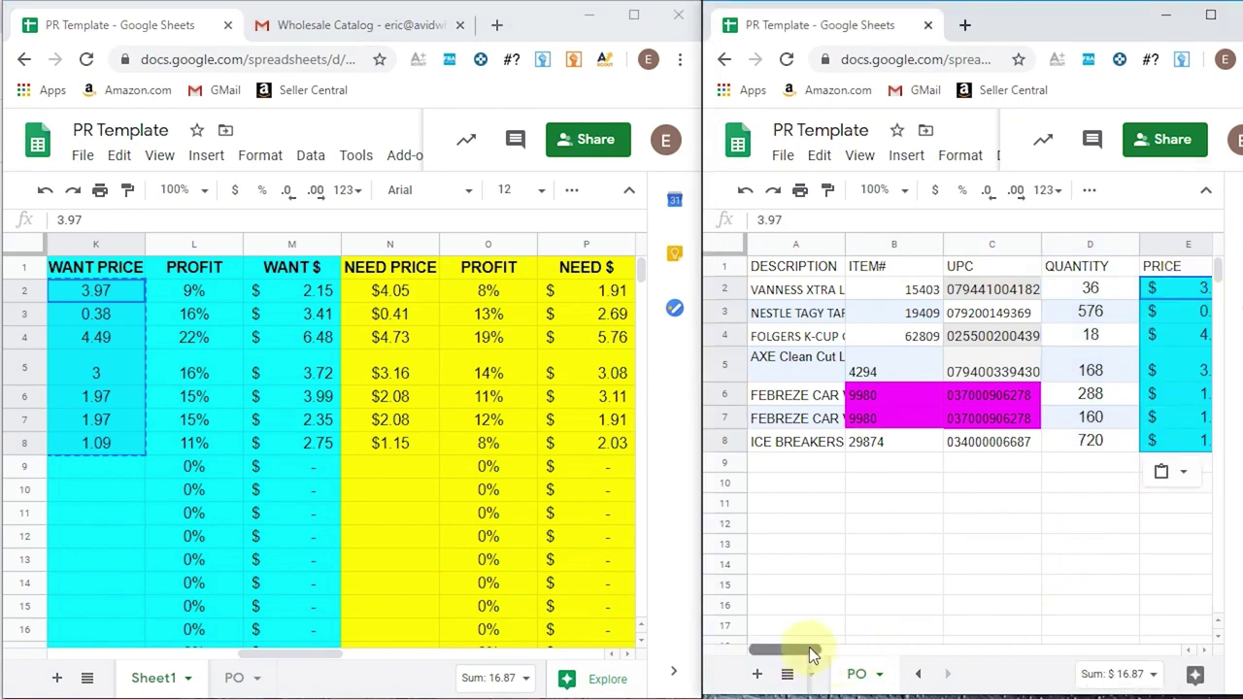
pyautogui.moveTo(809, 647); pyautogui.dragTo(830, 643)
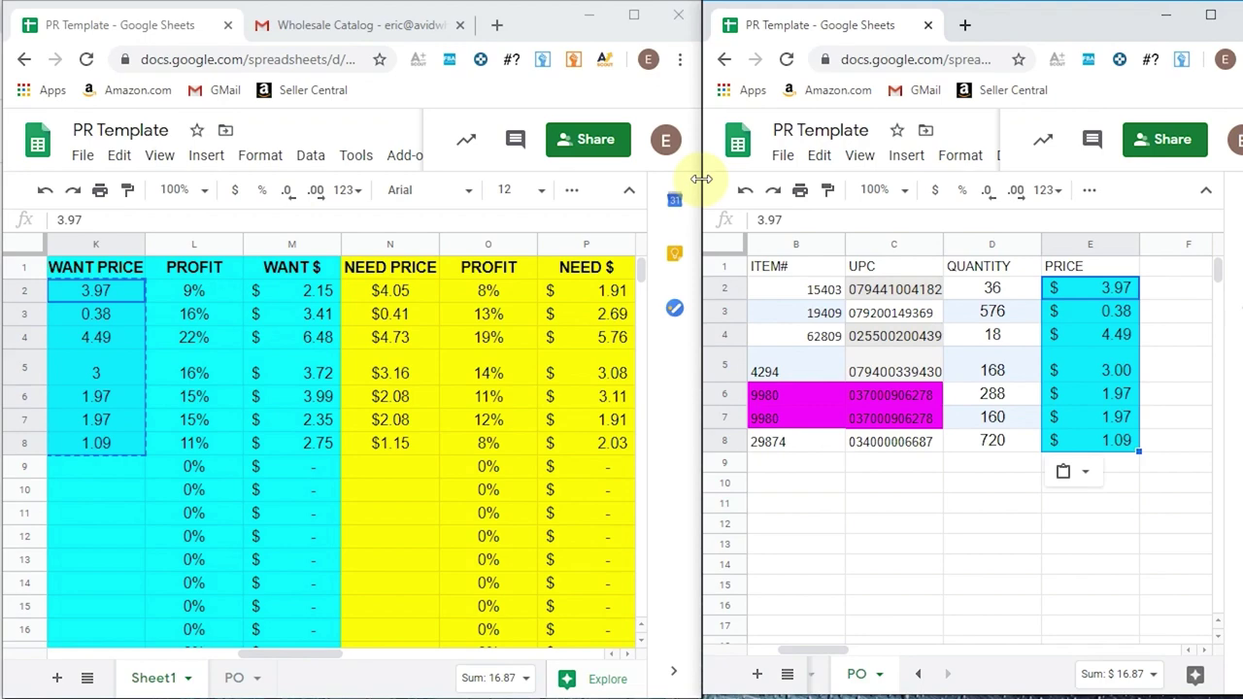
# - Close out the side-by-side PO window and show the PO sheet with its prices in the main window
pyautogui.moveTo(701, 179); pyautogui.dragTo(8, 255)
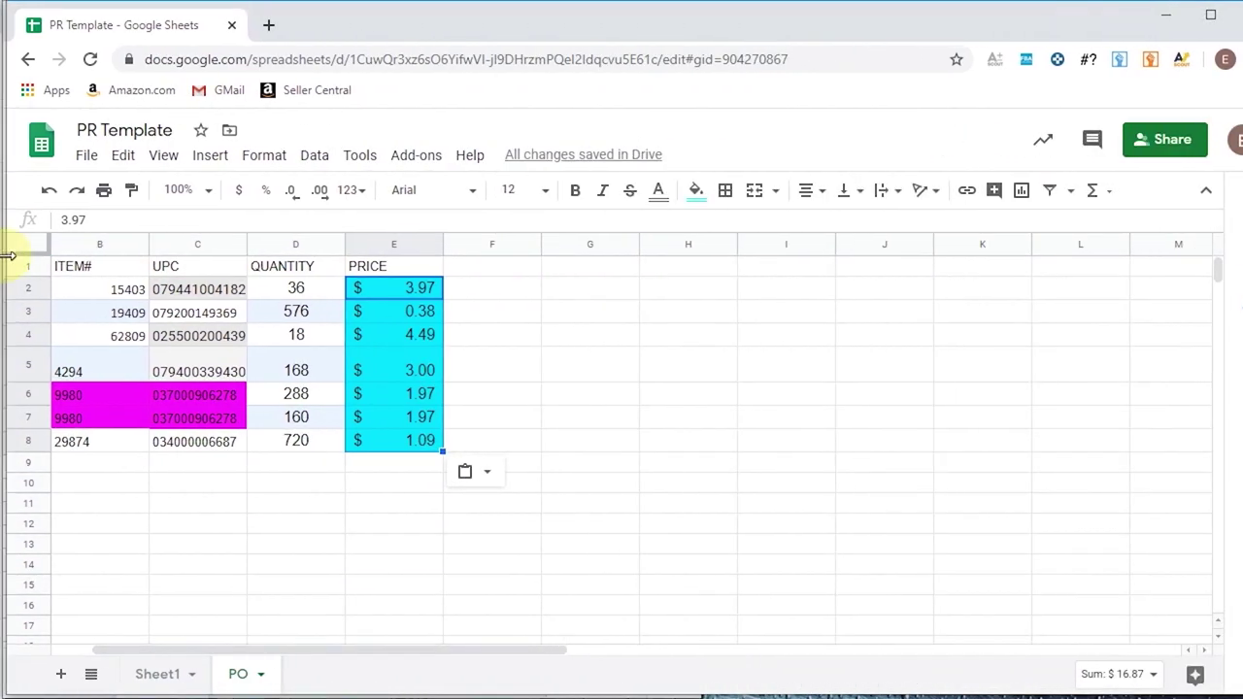
pyautogui.click(238, 503)
pyautogui.moveTo(484, 644); pyautogui.dragTo(366, 648)
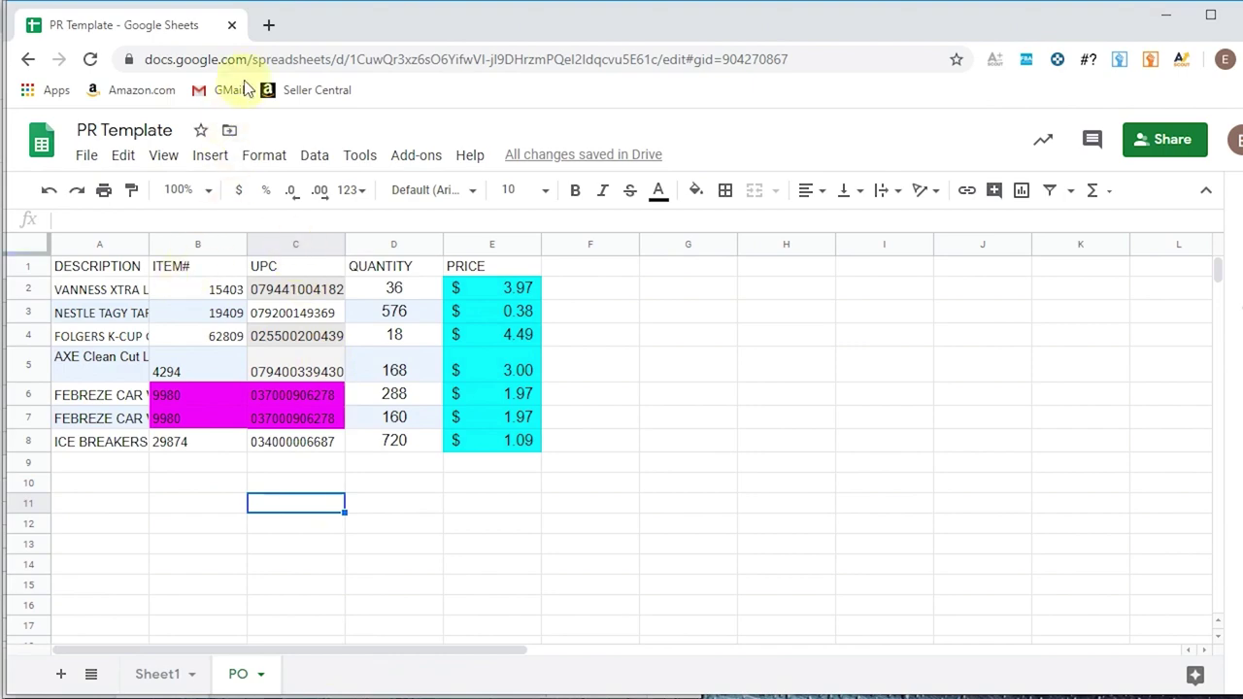
pyautogui.click(1165, 15)
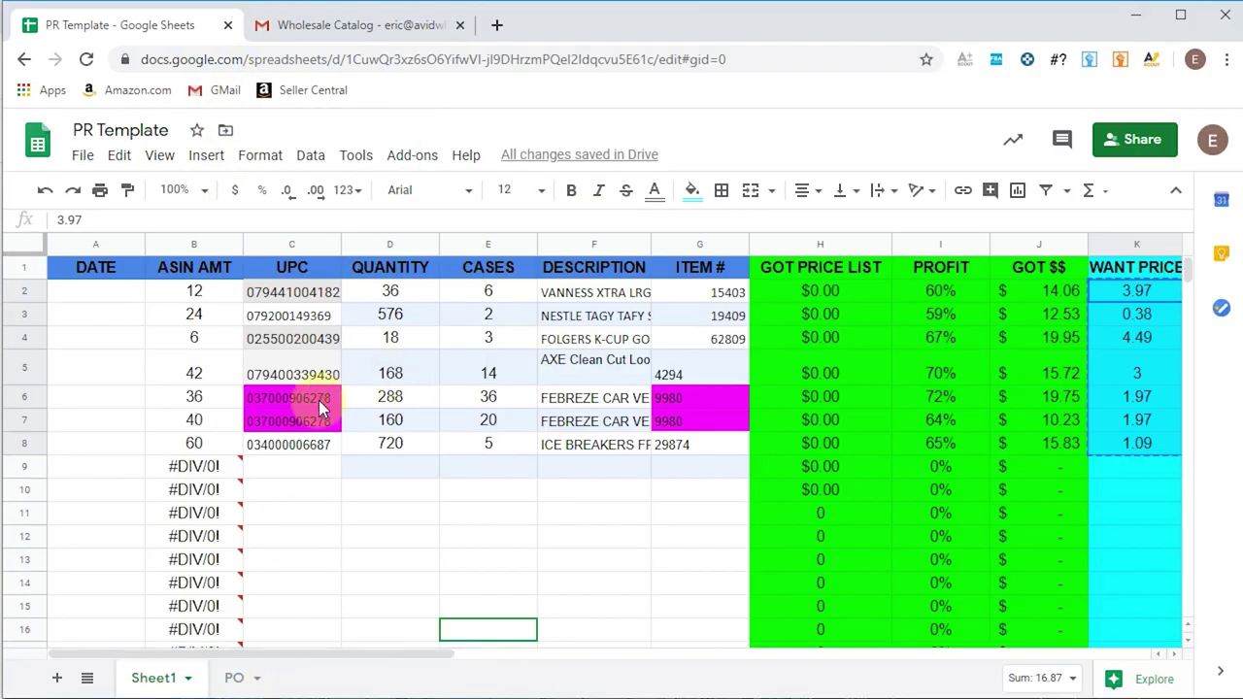
pyautogui.click(234, 678)
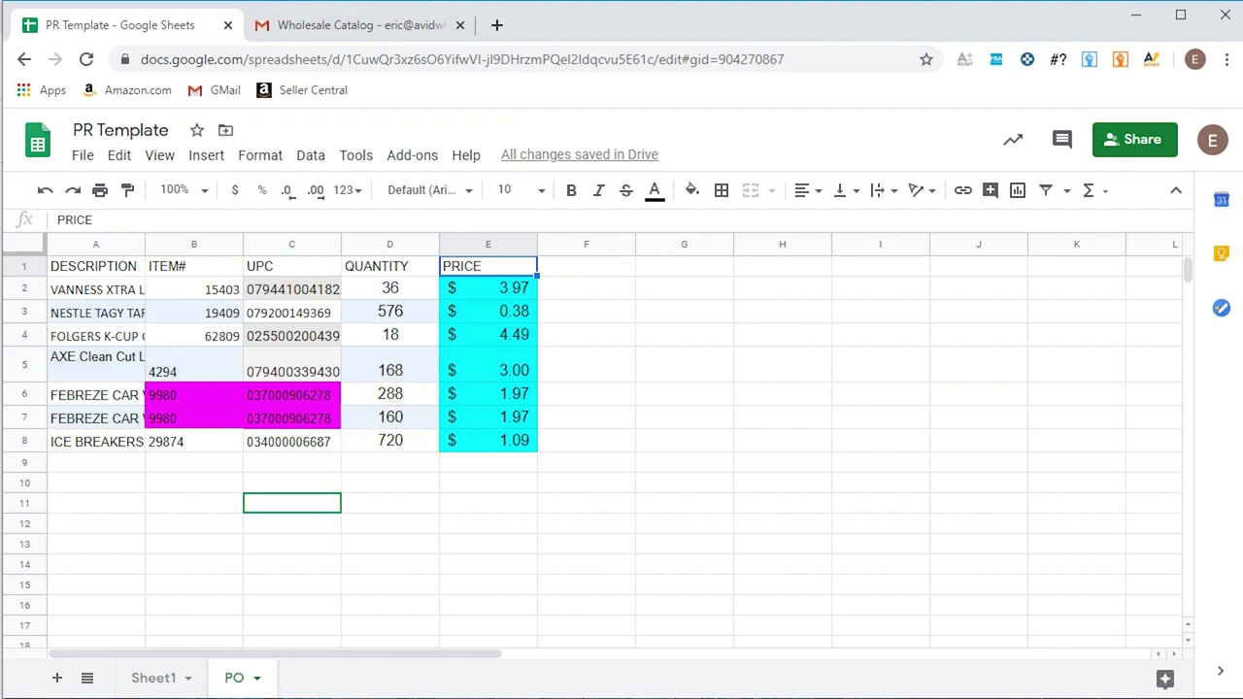
# - Compute 288 + 160 = 448 in Calculator for the combined FEBREZE quantity
pyautogui.hotkey('alt', 'Tab')
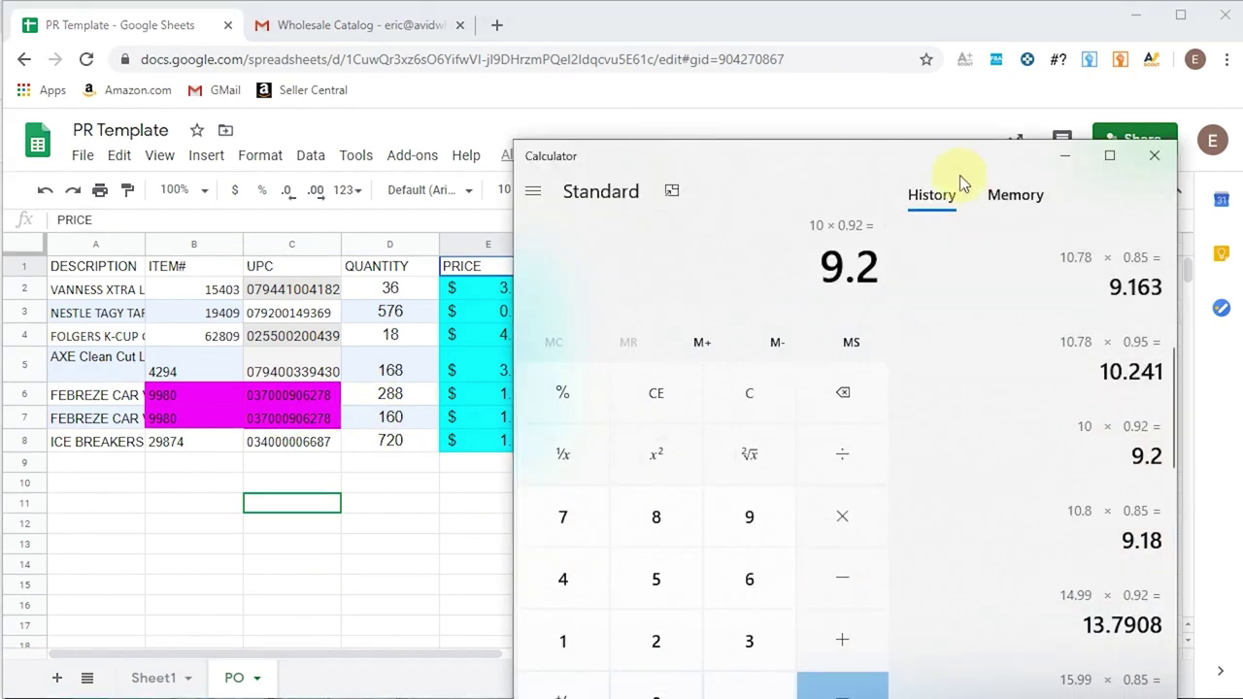
pyautogui.moveTo(966, 100); pyautogui.dragTo(965, 99)
pyautogui.click(738, 337)
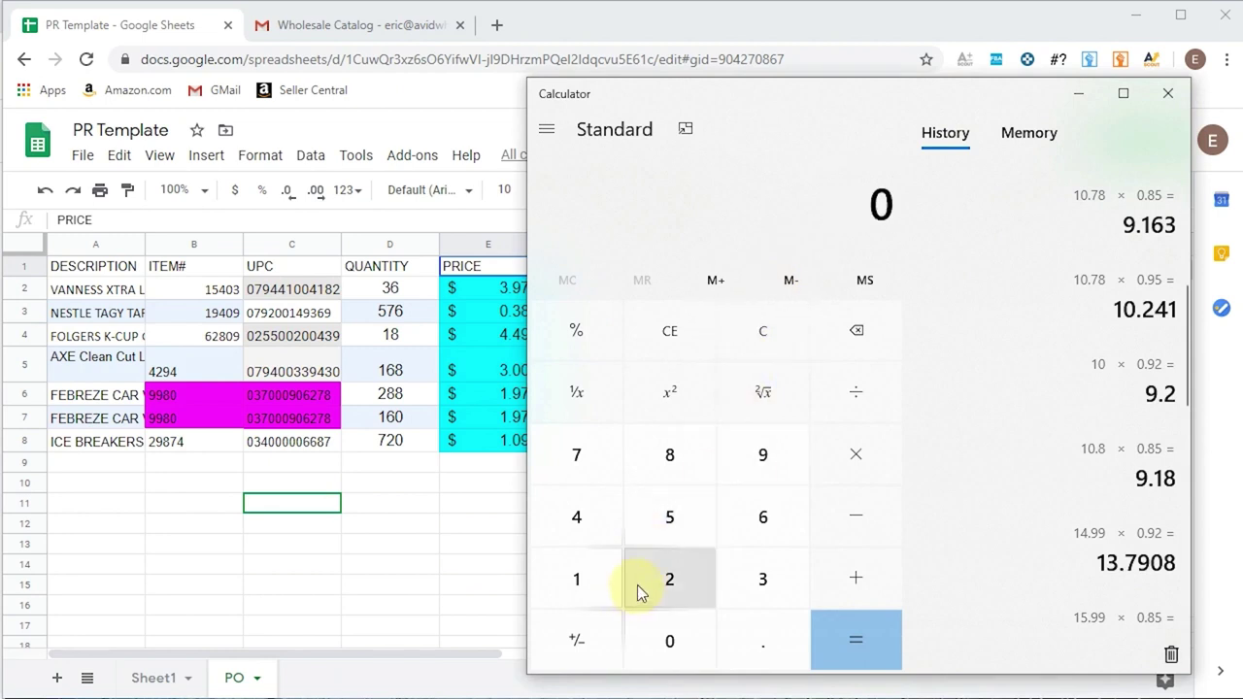
pyautogui.click(639, 583)
pyautogui.doubleClick(706, 453)
pyautogui.click(852, 573)
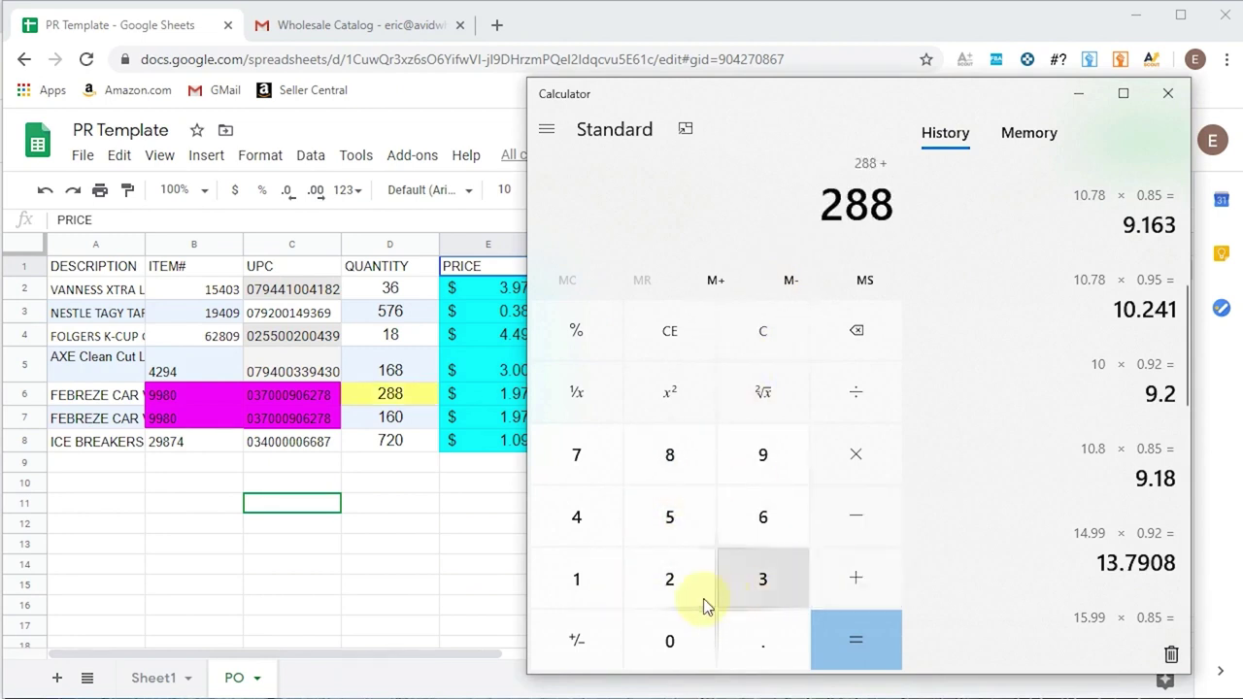
pyautogui.click(608, 601)
pyautogui.click(787, 509)
pyautogui.click(697, 633)
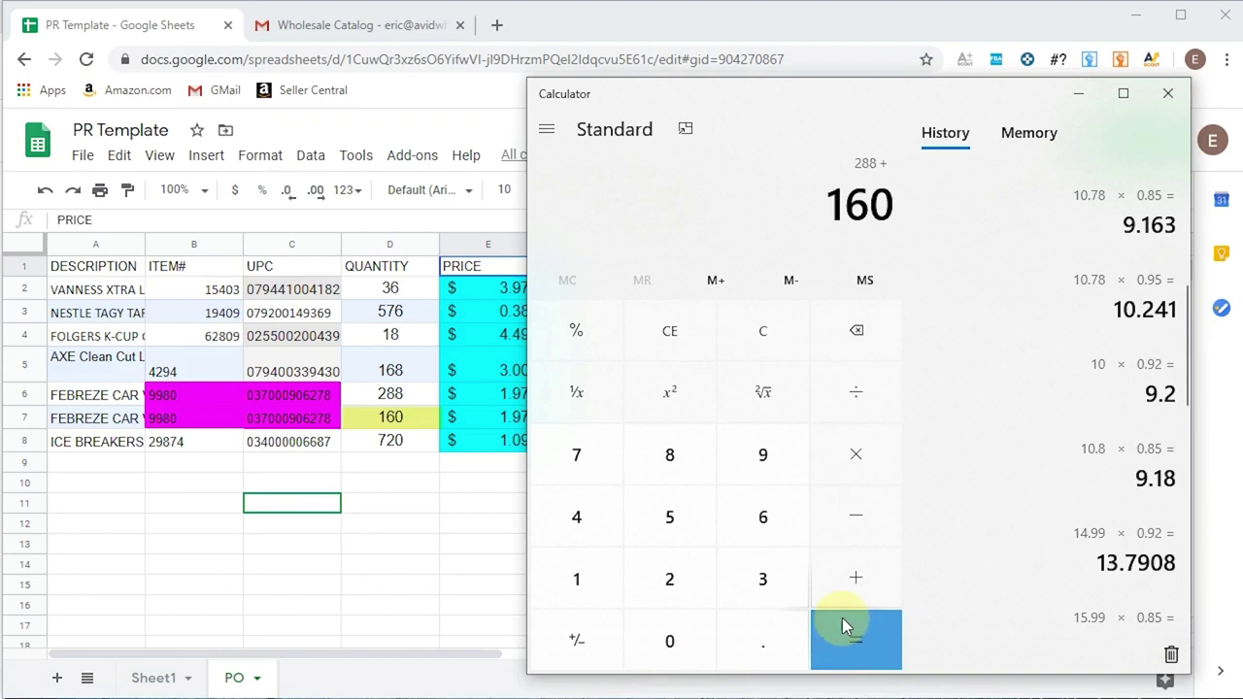
pyautogui.click(842, 622)
pyautogui.click(1080, 97)
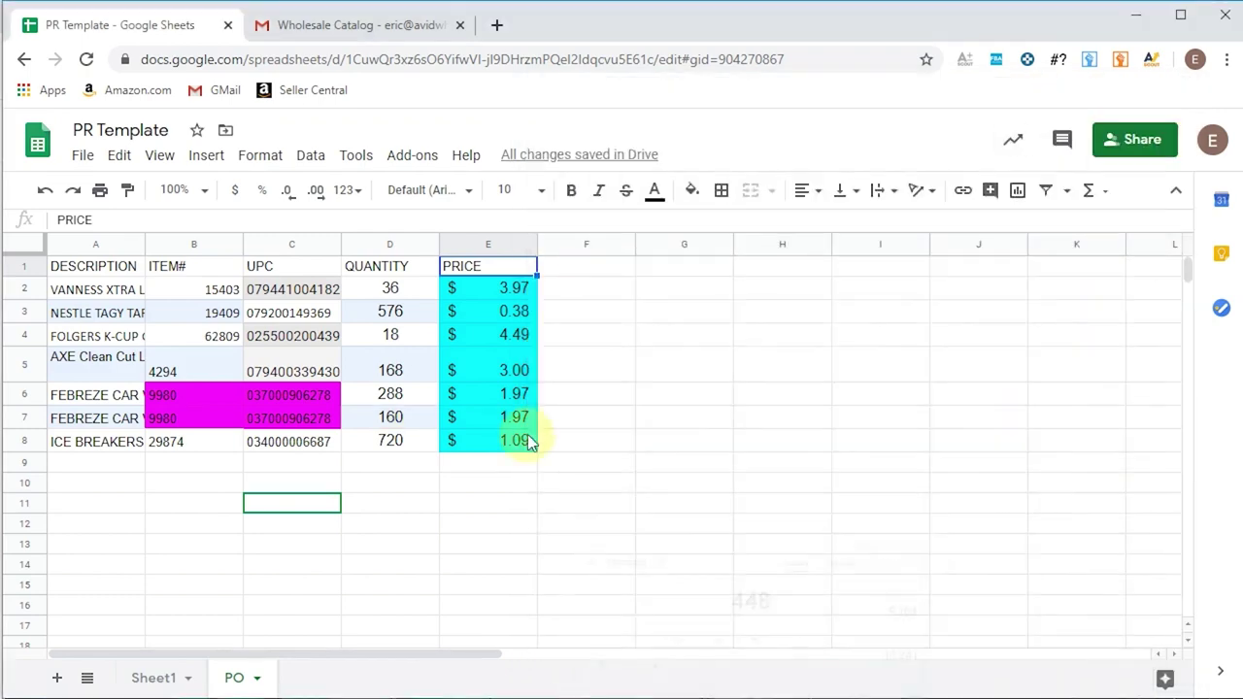
# - Change the FEBREZE quantity in D6 to 448 and delete the duplicate FEBREZE row 7
pyautogui.doubleClick(406, 394)
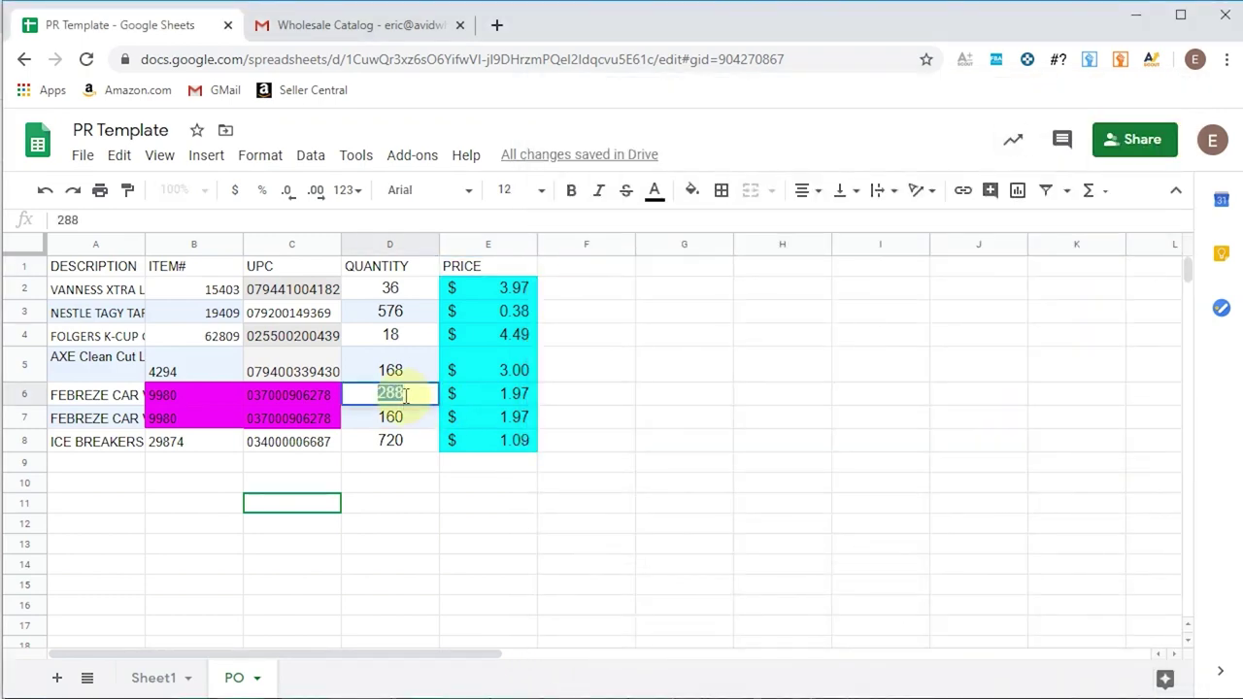
pyautogui.click(472, 568)
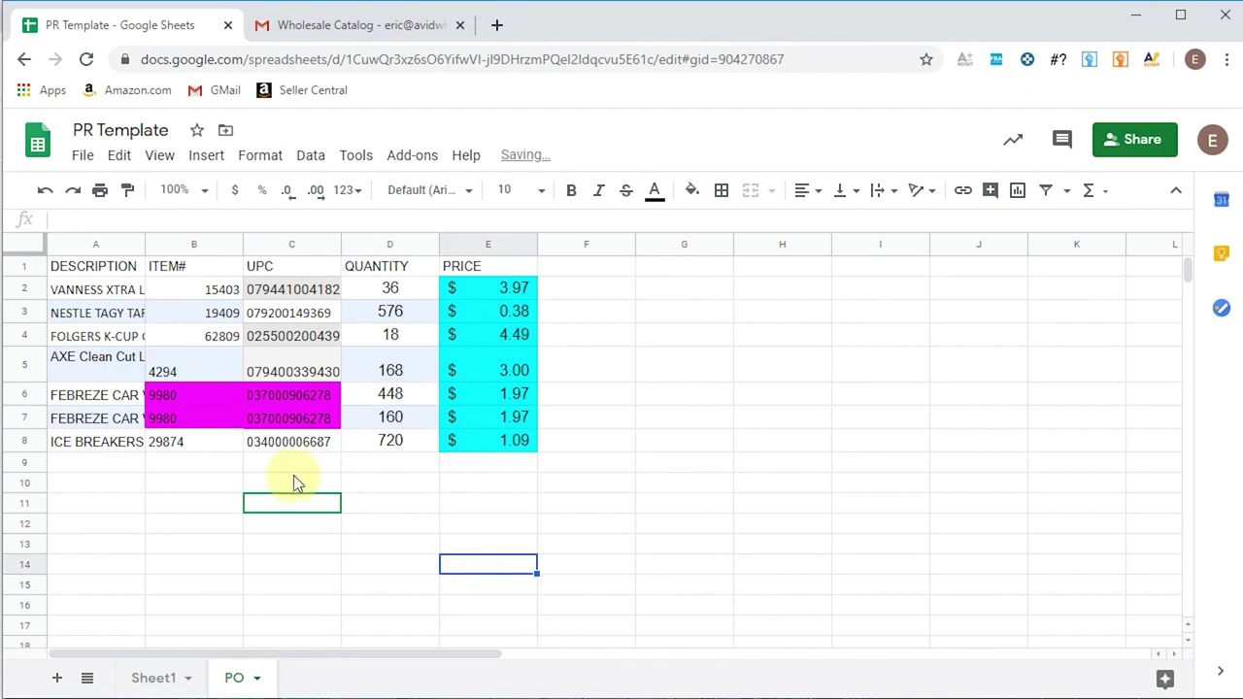
pyautogui.click(27, 418)
pyautogui.rightClick(27, 418)
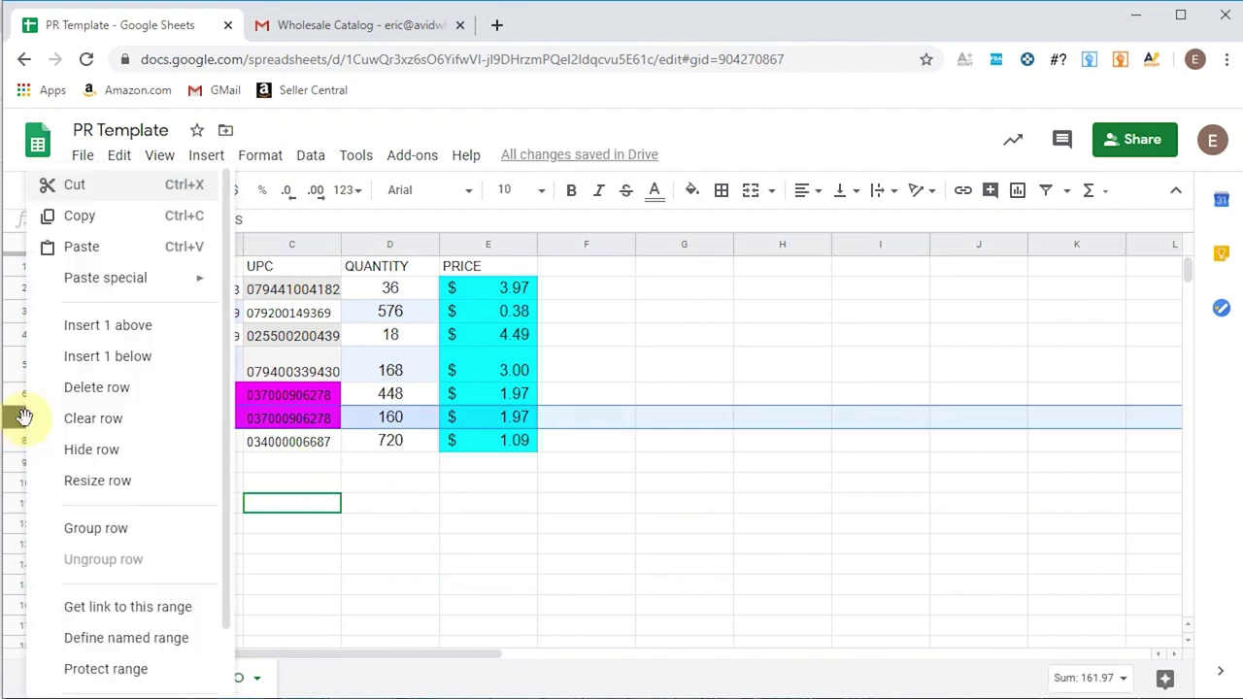
pyautogui.click(97, 388)
pyautogui.click(289, 481)
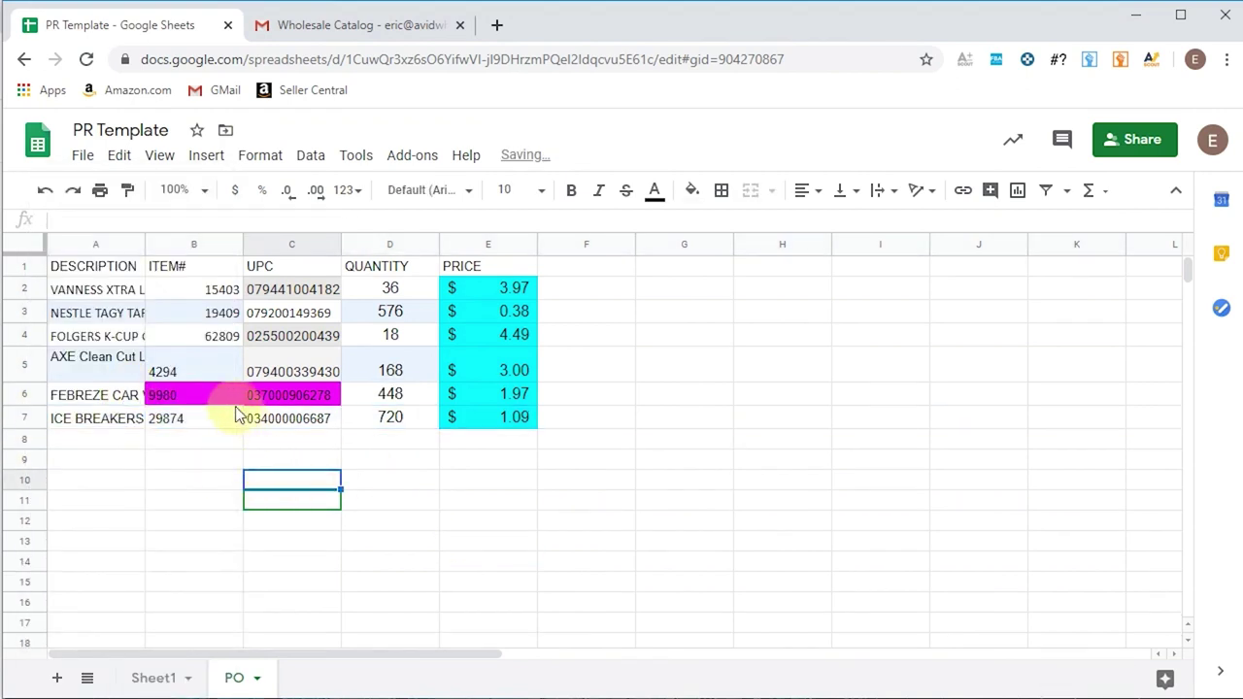
# - Auto-fit column A to the longest product description, then select the table A1:E7
pyautogui.rightClick(139, 244)
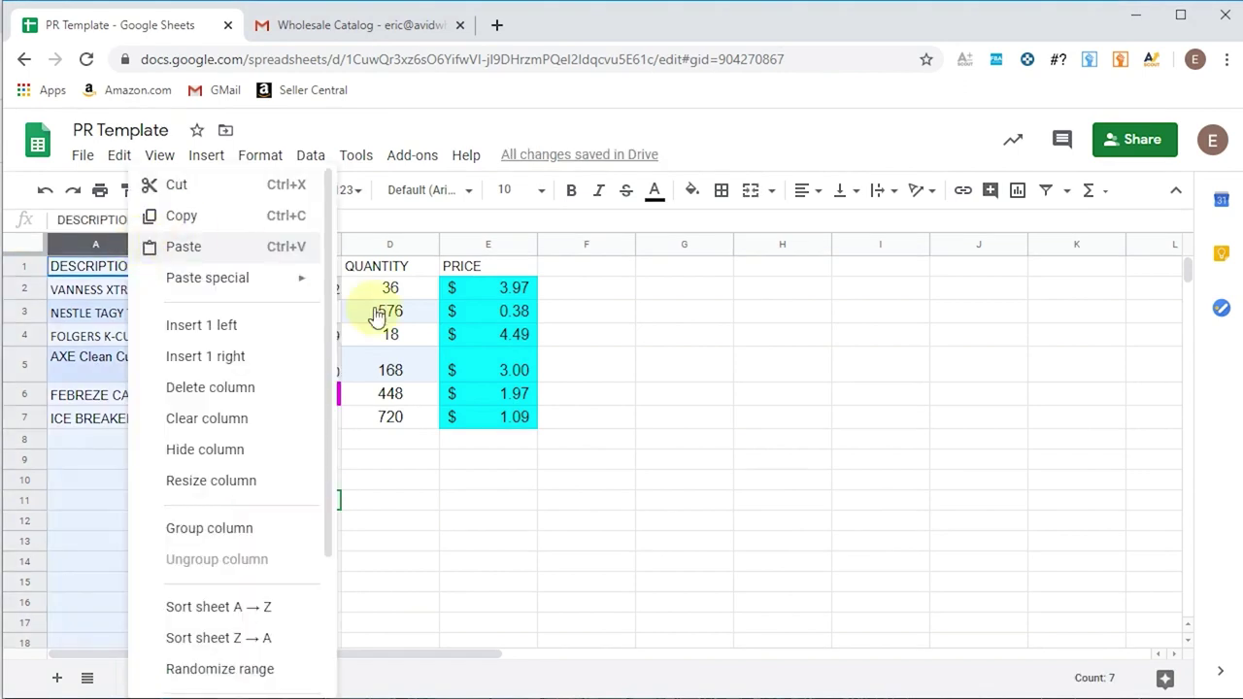
pyautogui.click(384, 481)
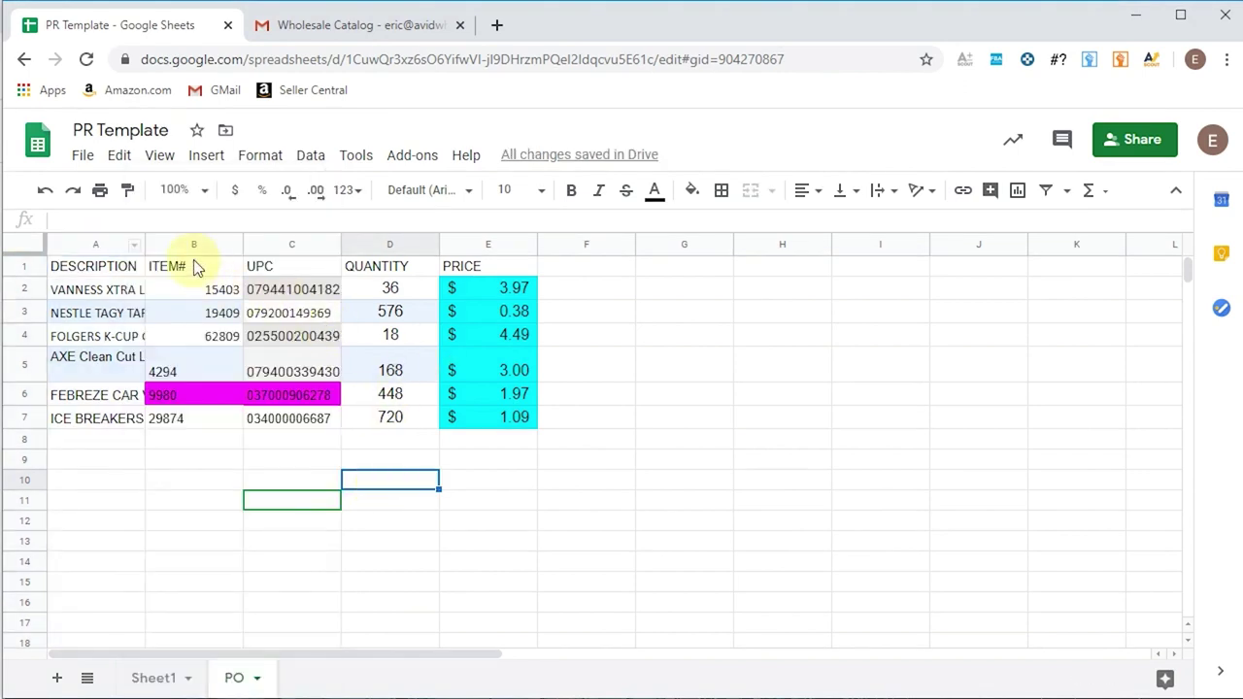
pyautogui.doubleClick(145, 243)
pyautogui.click(278, 445)
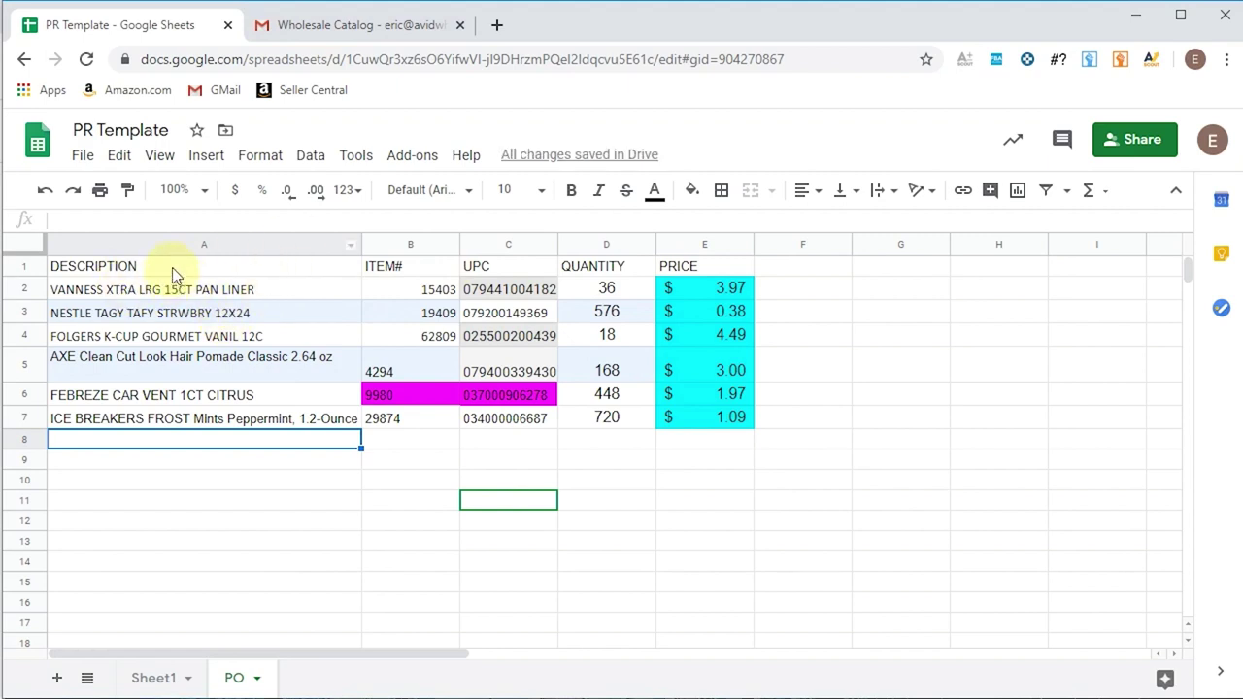
pyautogui.moveTo(172, 275); pyautogui.dragTo(736, 423)
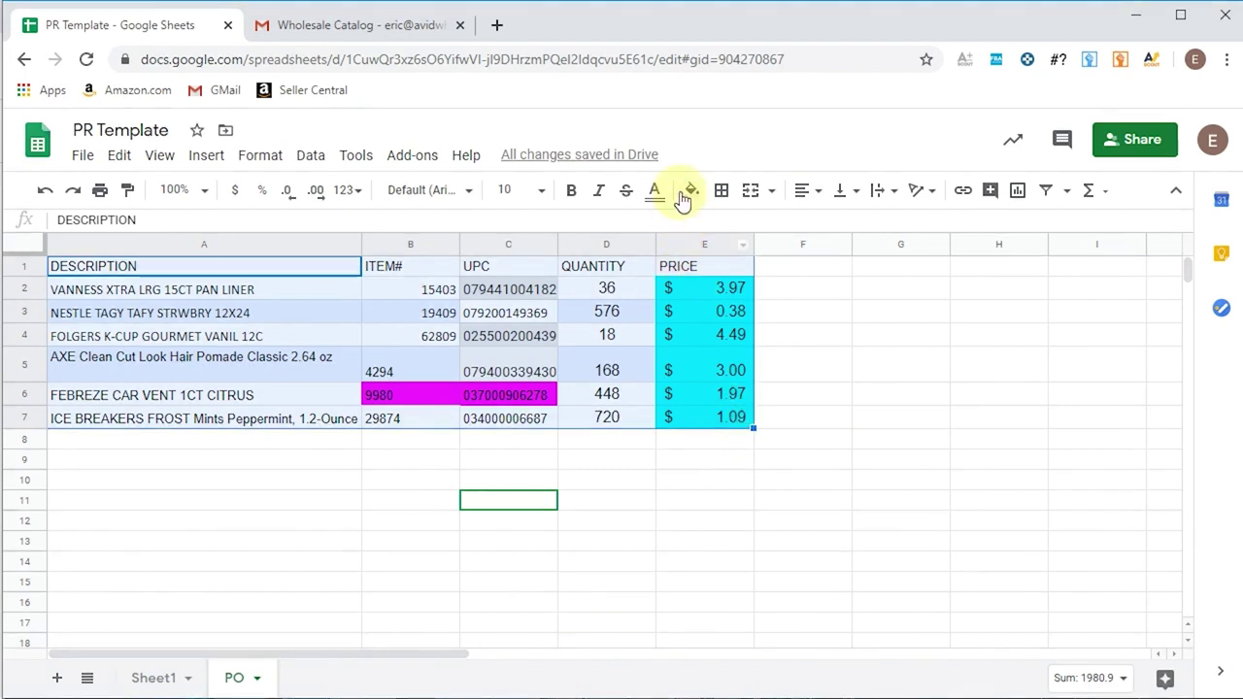
# - Set the A1:E7 table fill to white and center all its text
pyautogui.click(691, 194)
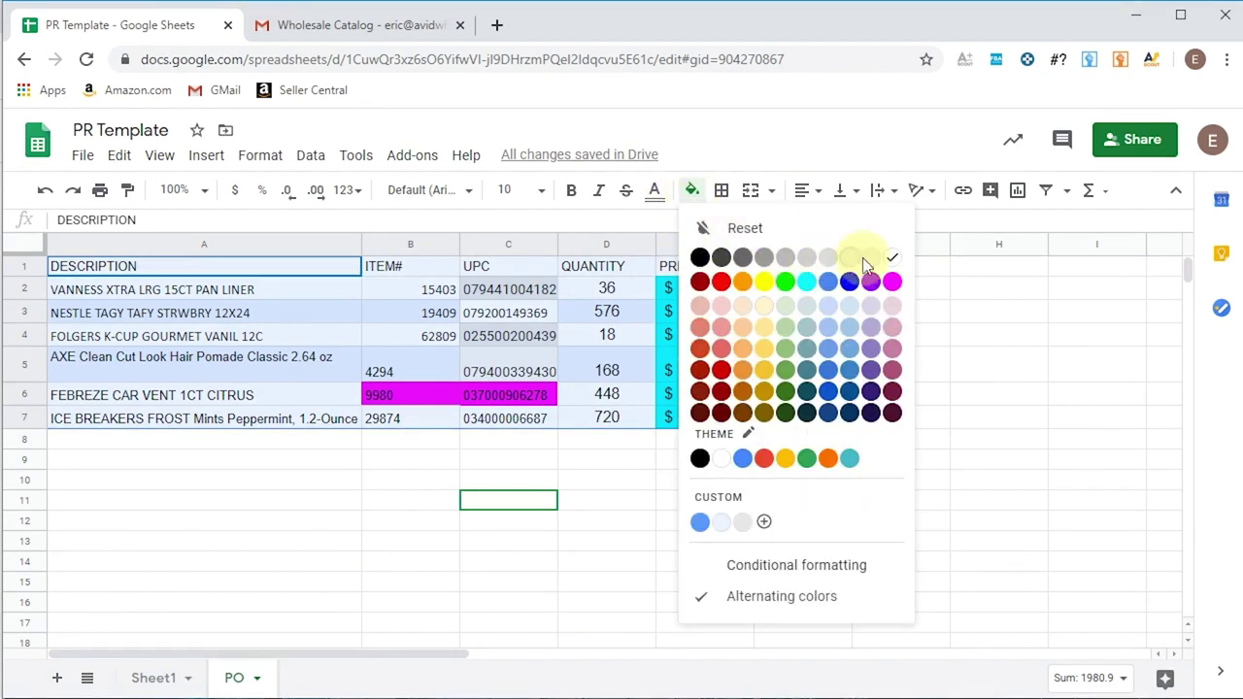
pyautogui.click(894, 260)
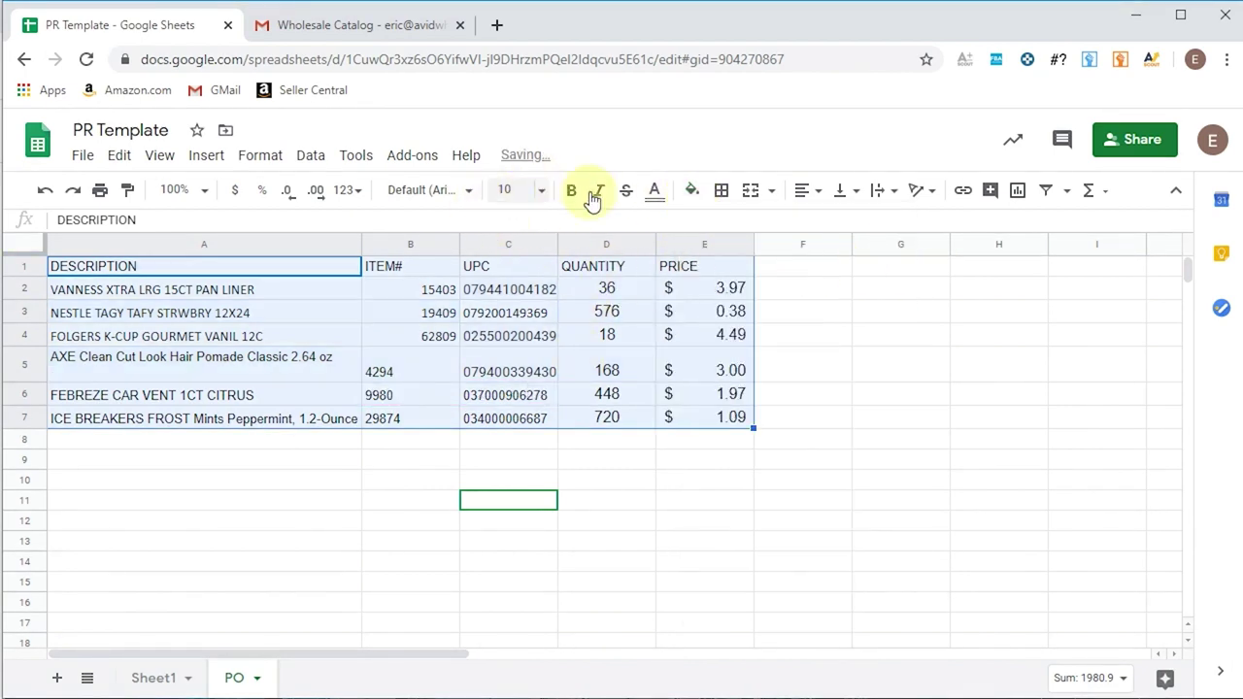
pyautogui.click(801, 191)
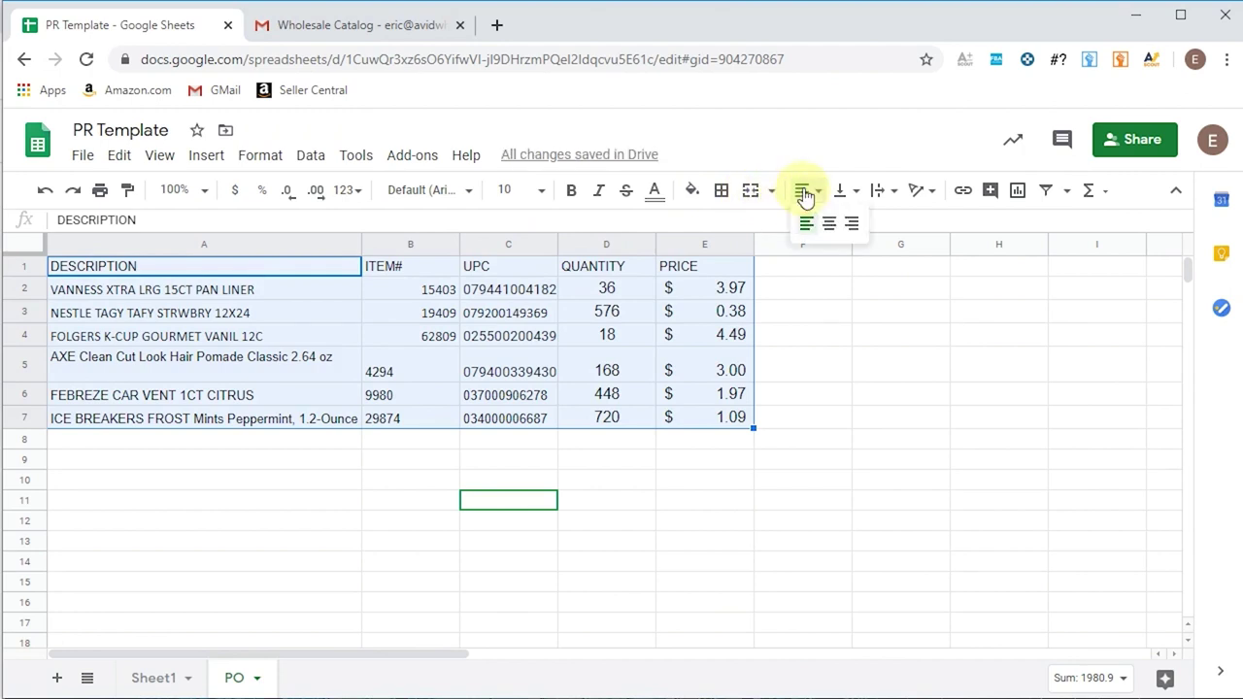
pyautogui.click(828, 220)
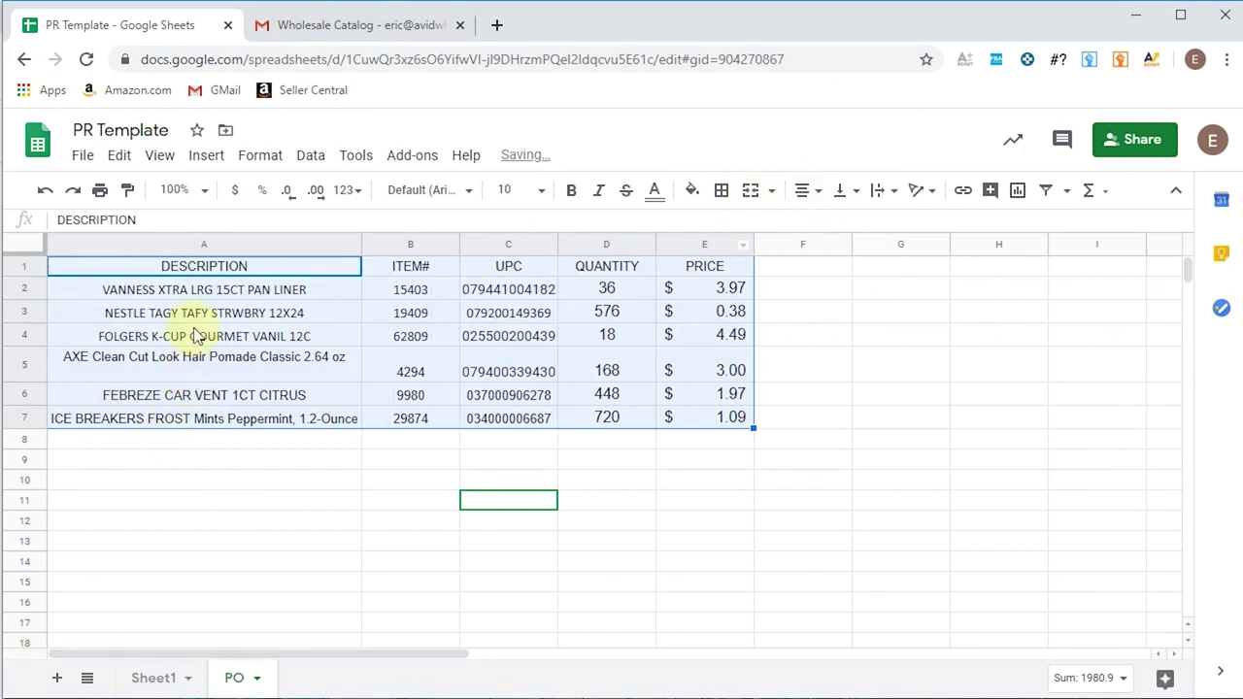
pyautogui.click(200, 290)
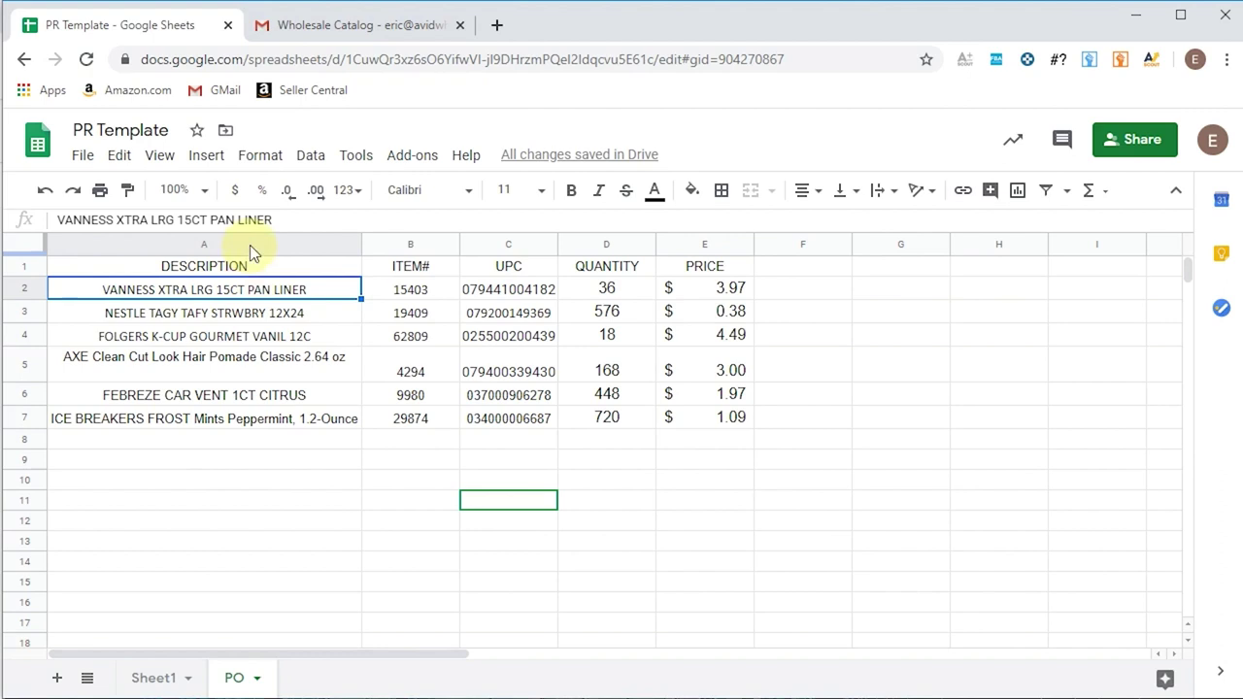
# - Left-align the product descriptions in the DESCRIPTION column
pyautogui.click(250, 245)
pyautogui.click(810, 193)
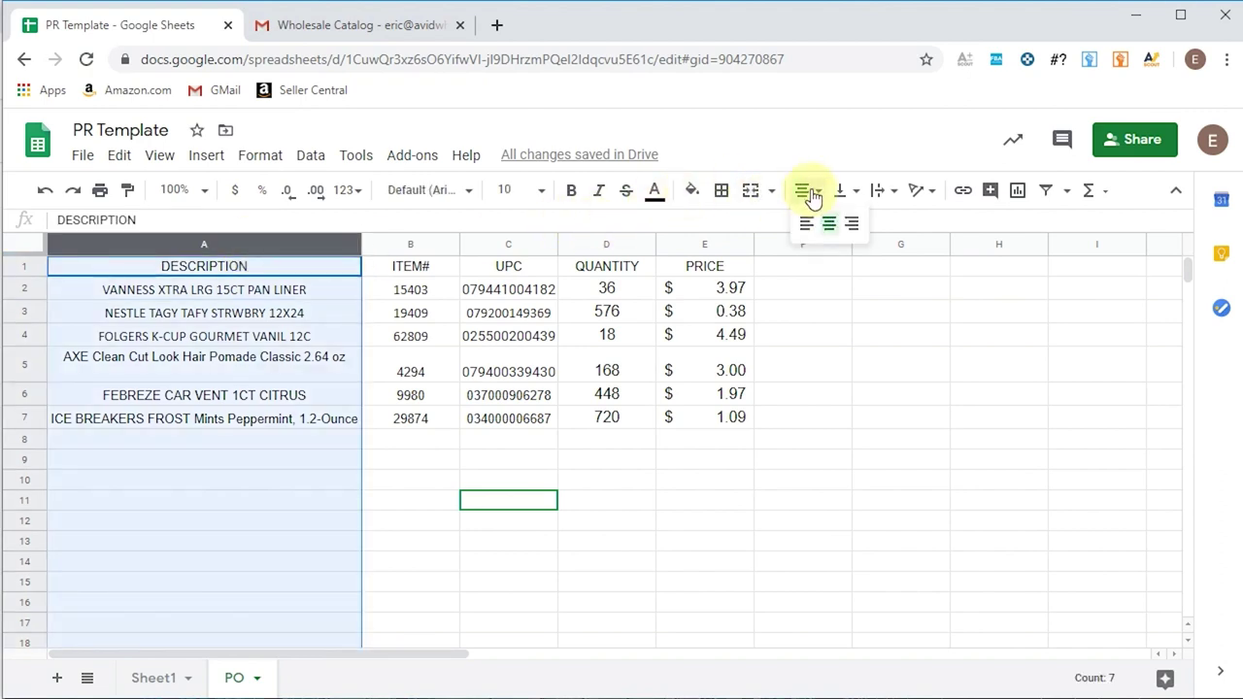
pyautogui.click(805, 223)
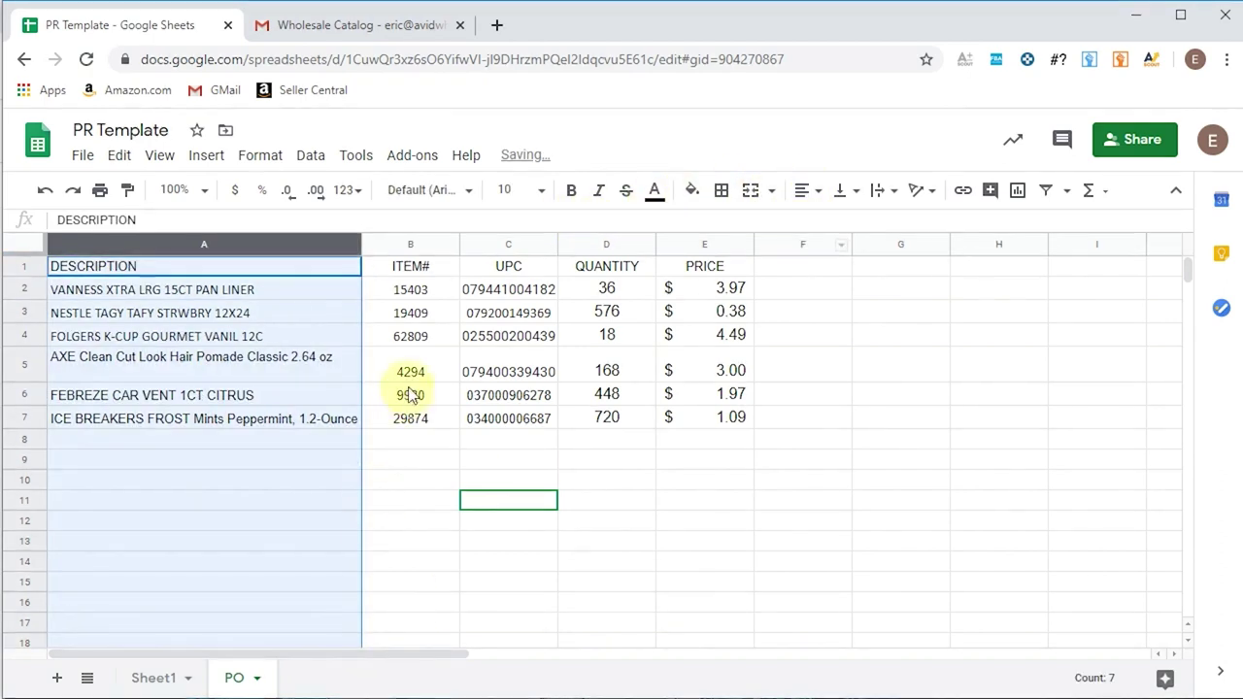
pyautogui.click(409, 497)
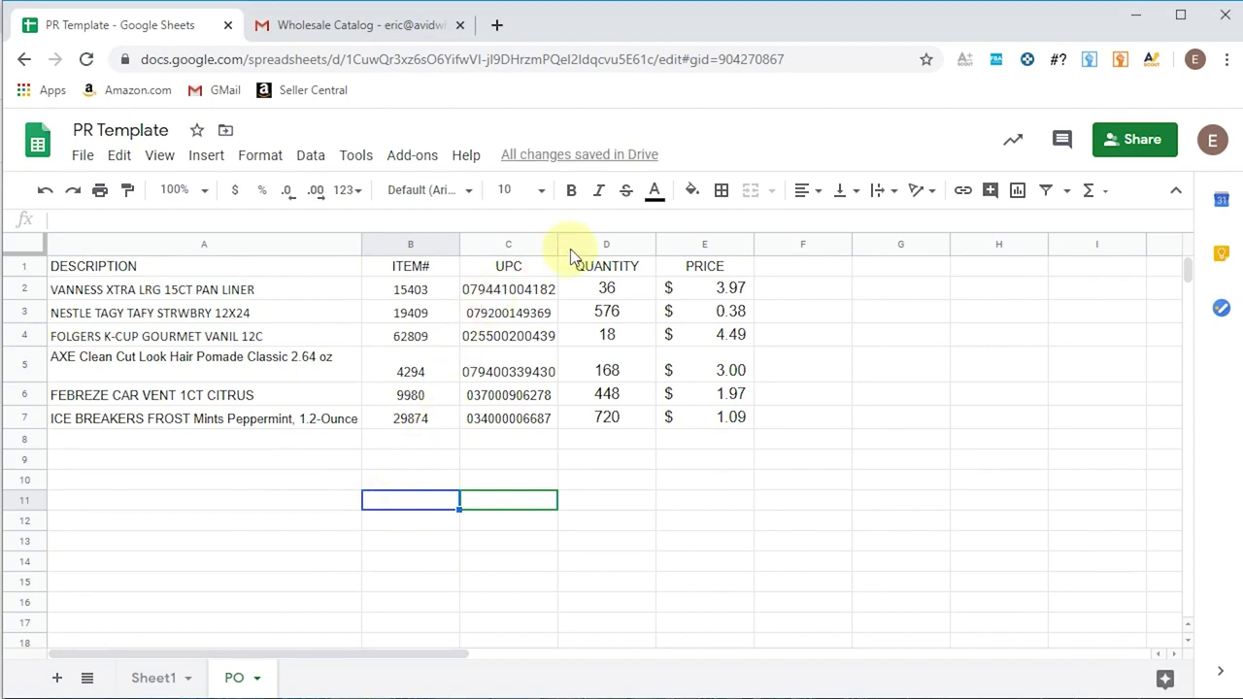
# - Widen column C, shrink row 5 to normal height, and recheck the email's PO requirements
pyautogui.moveTo(556, 246); pyautogui.dragTo(569, 247)
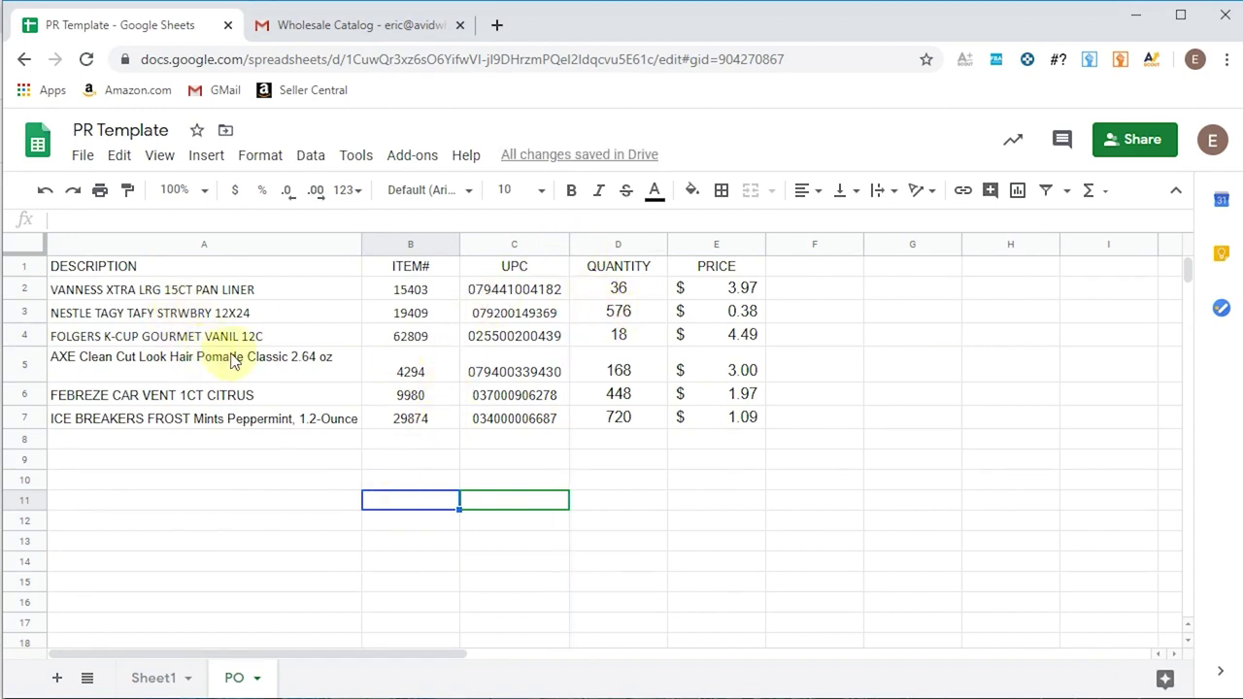
pyautogui.moveTo(43, 379); pyautogui.dragTo(48, 370)
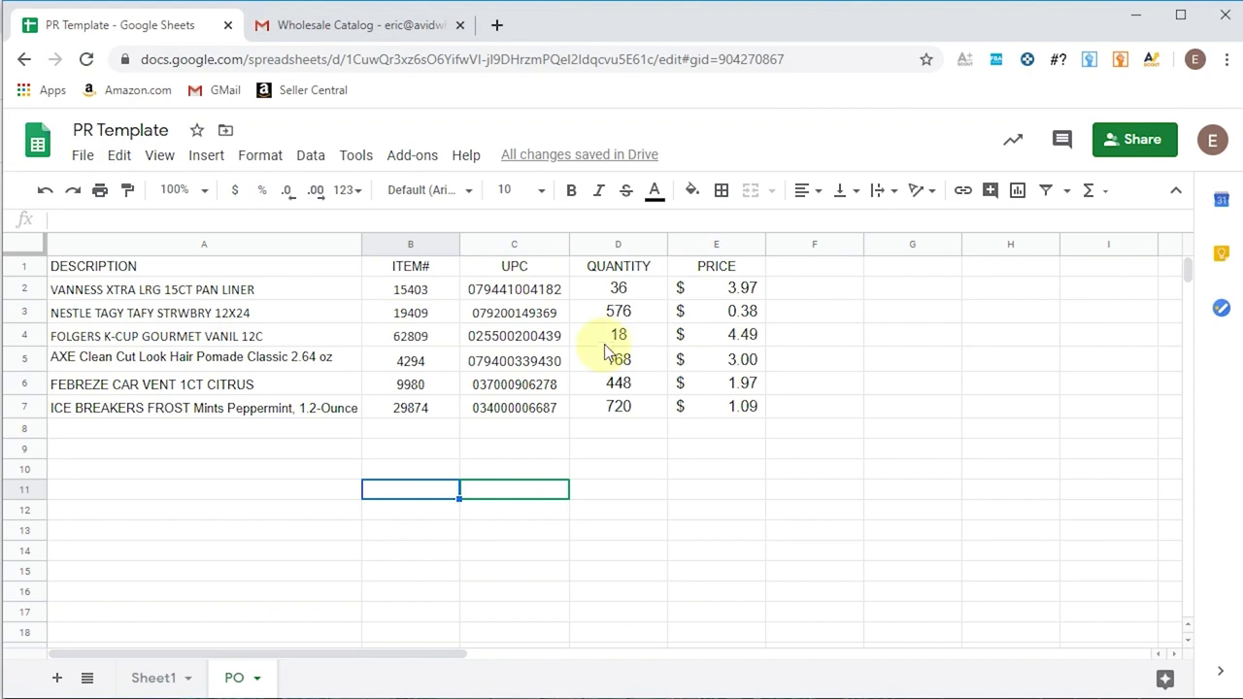
pyautogui.click(664, 471)
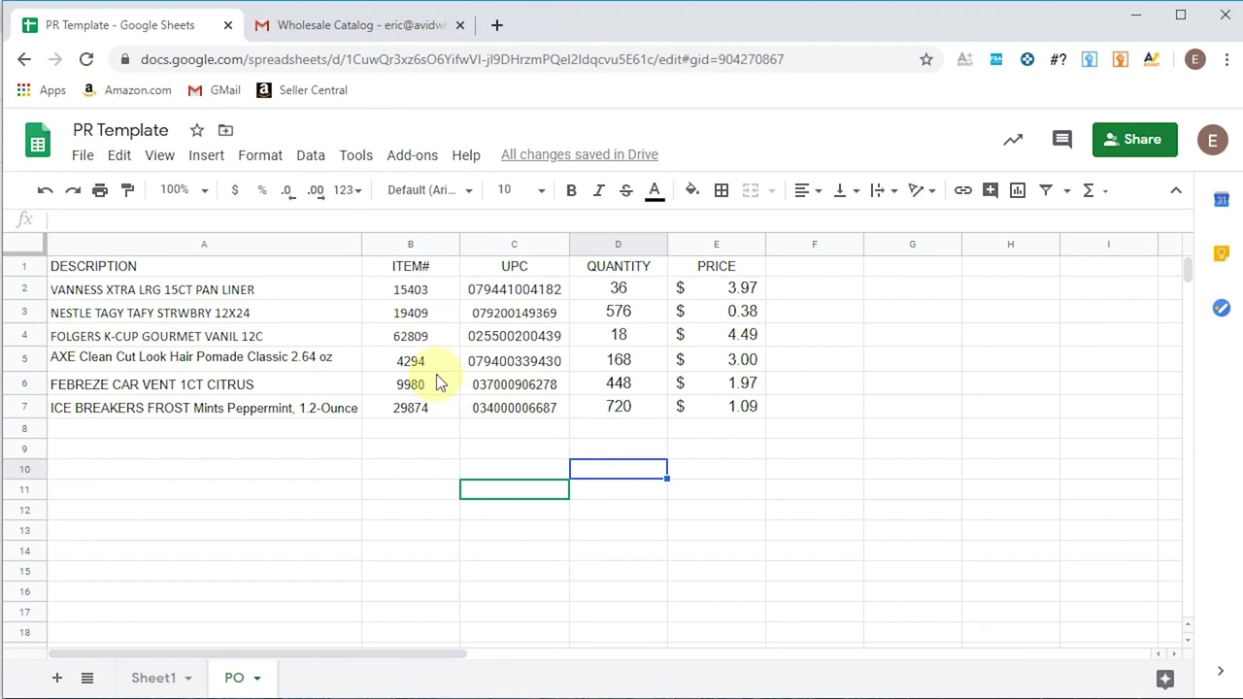
pyautogui.click(388, 25)
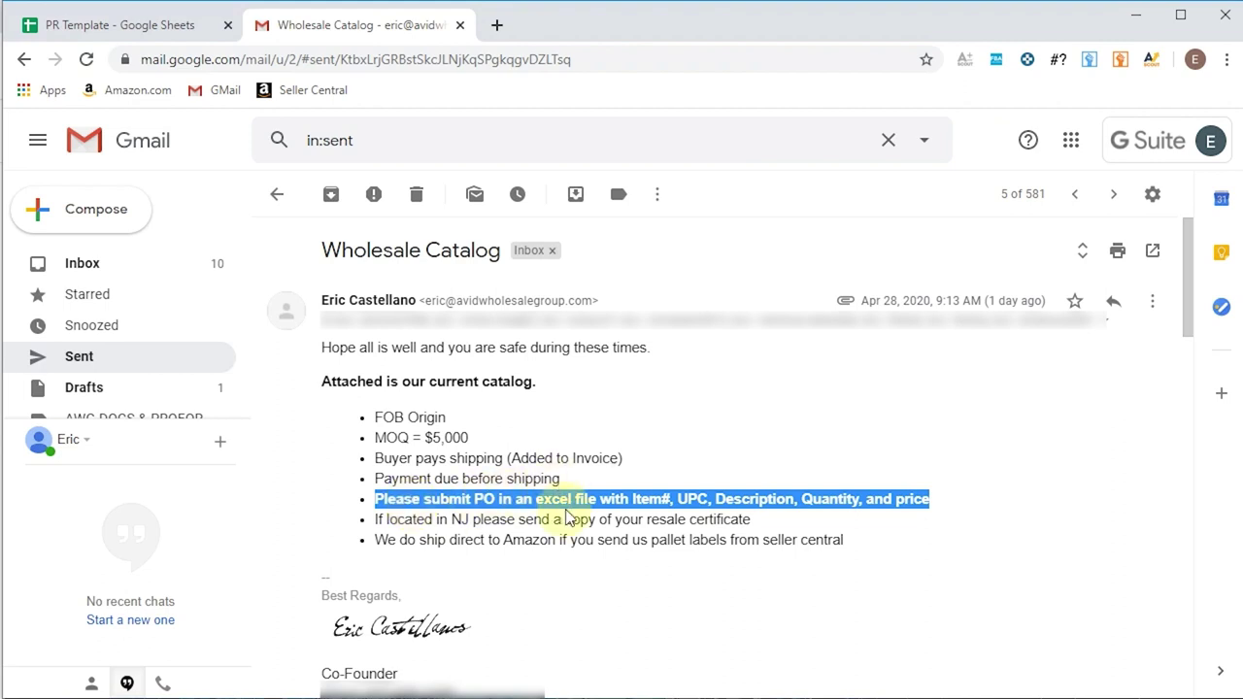
pyautogui.click(165, 29)
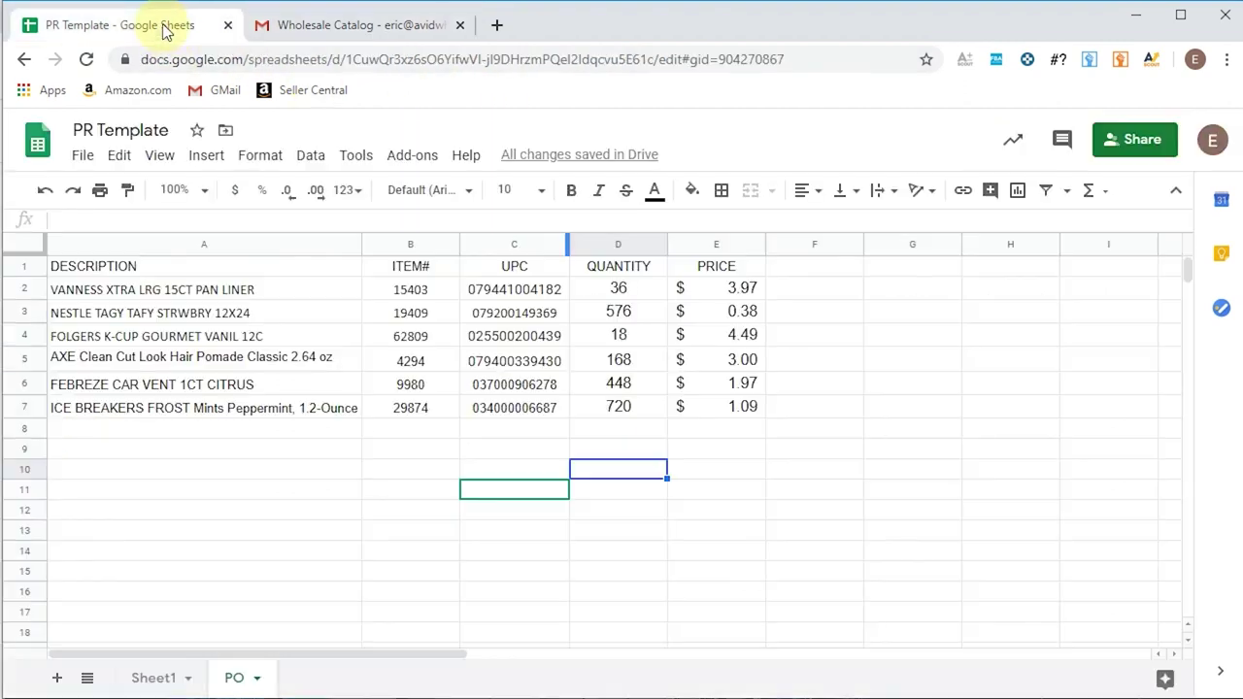
# - Download the PR Template sheet in Microsoft Excel (.xlsx) format as PR Template (1).xlsx
pyautogui.click(86, 156)
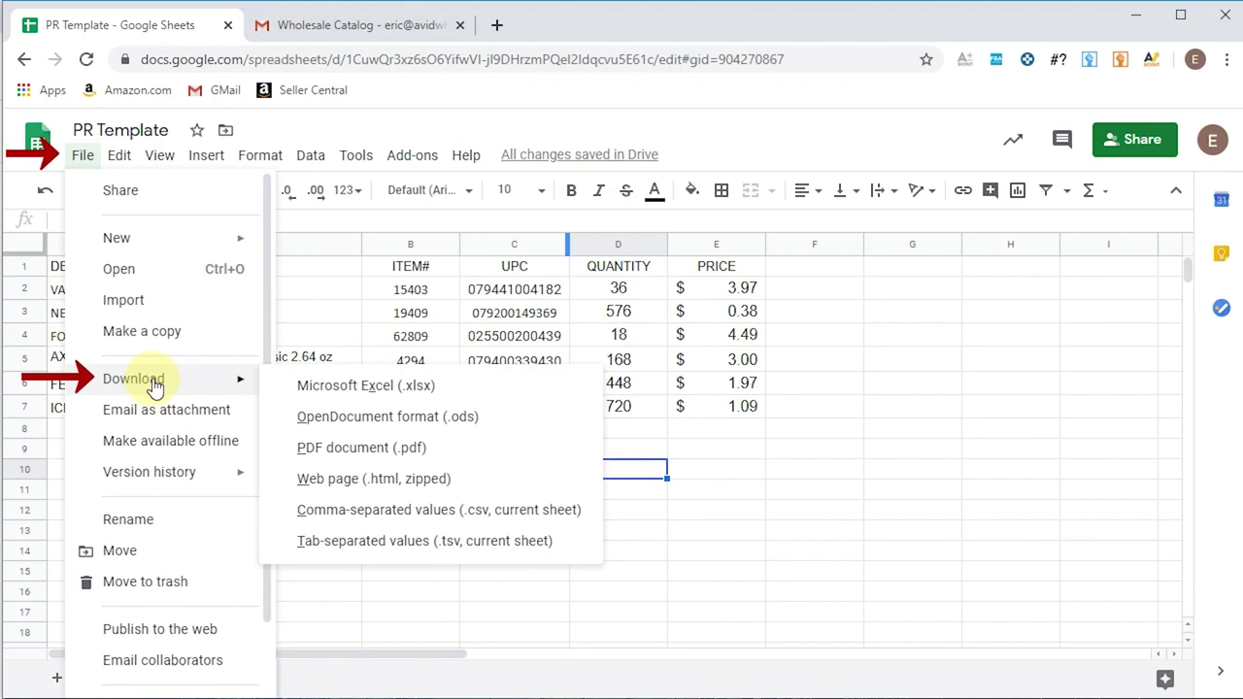
pyautogui.moveTo(206, 394)
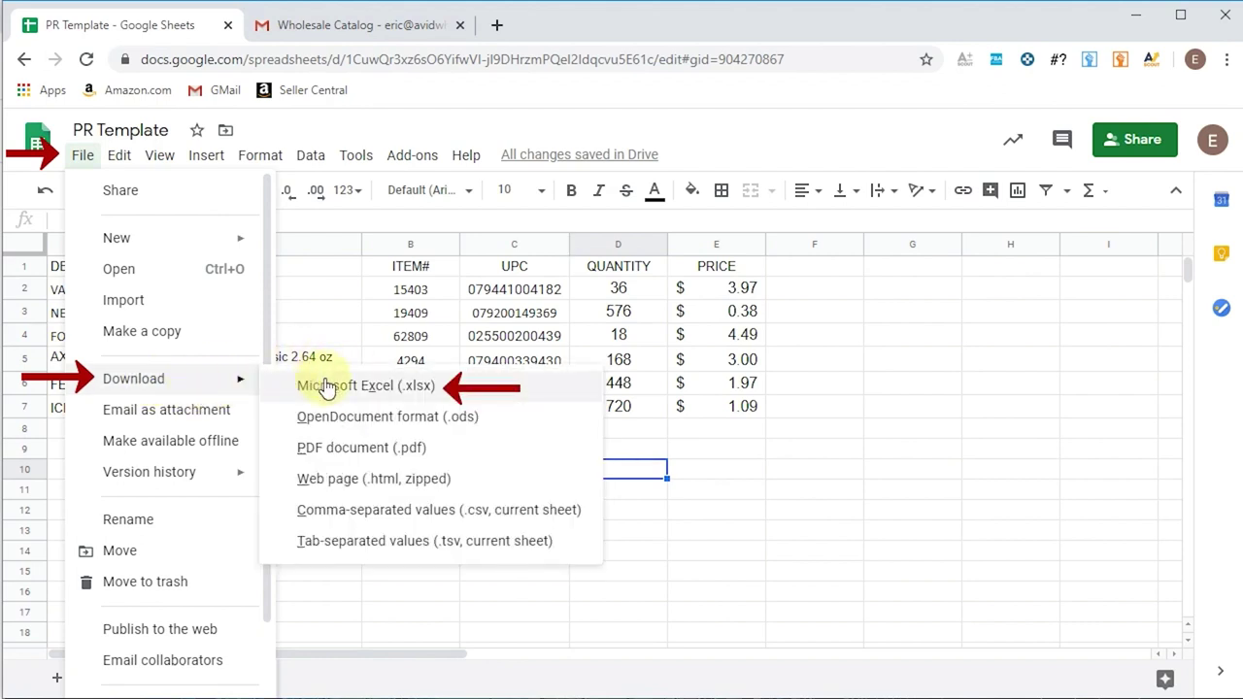
pyautogui.click(326, 385)
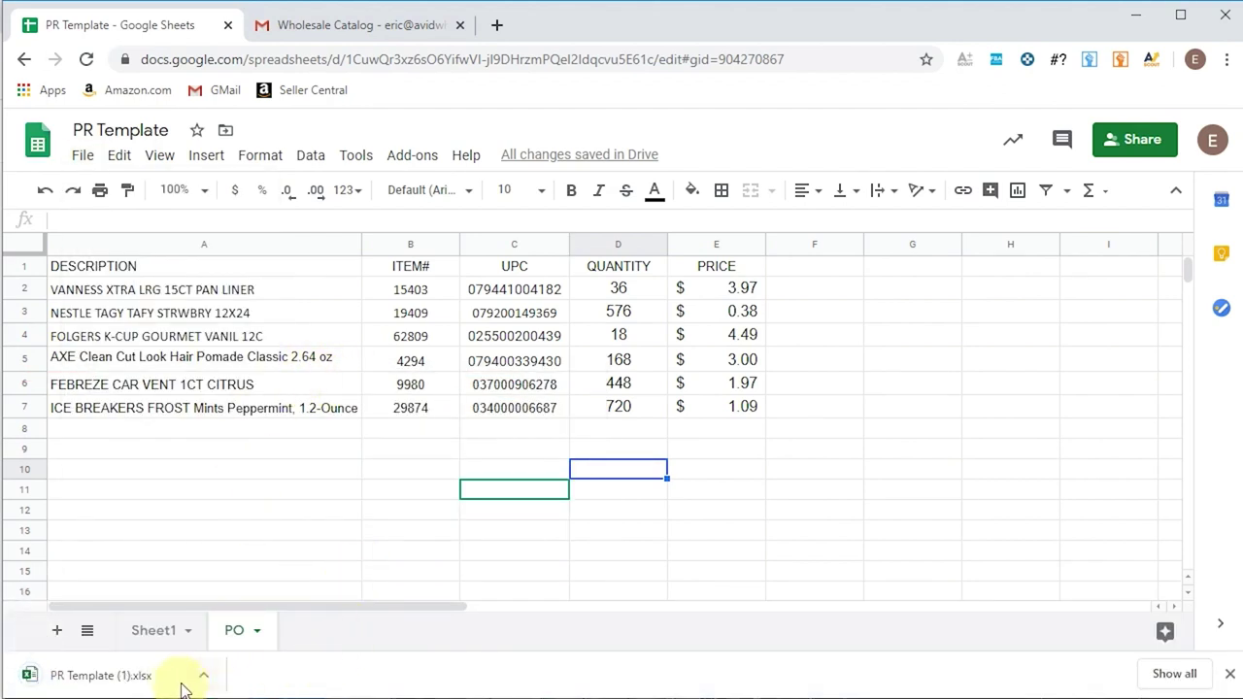
# - Open PR Template (1).xlsx in Excel with editing enabled, maximize it, and delete Sheet1
pyautogui.click(140, 685)
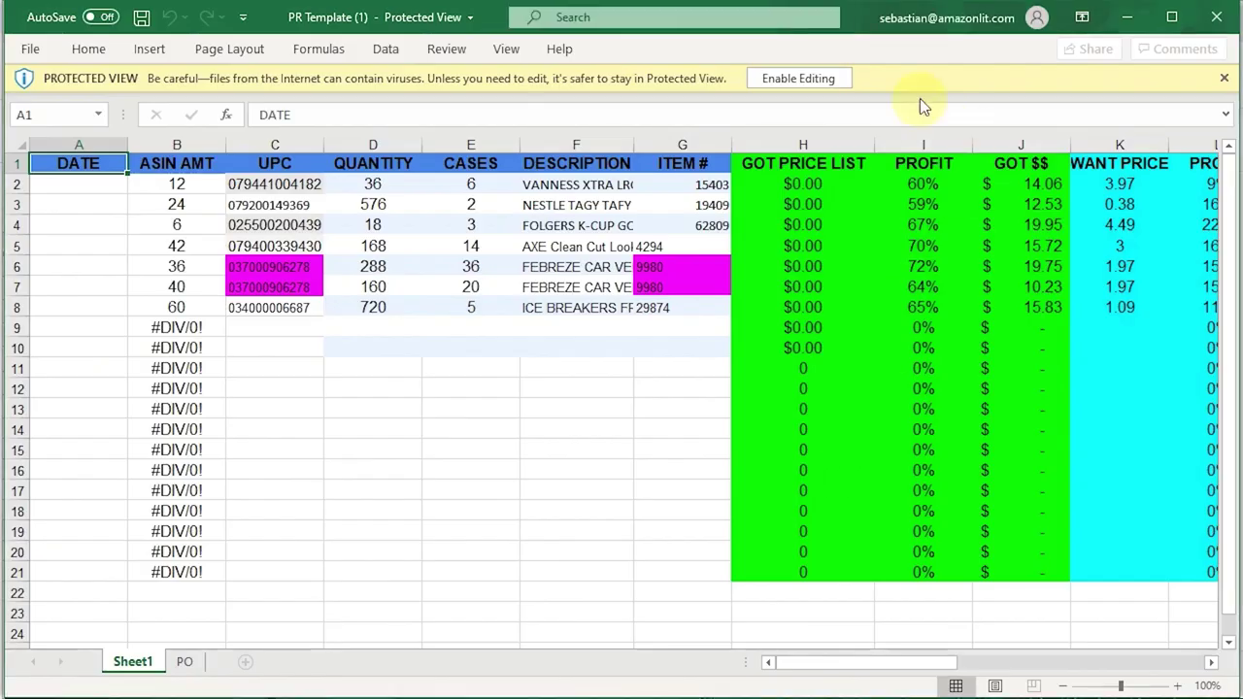
pyautogui.click(801, 78)
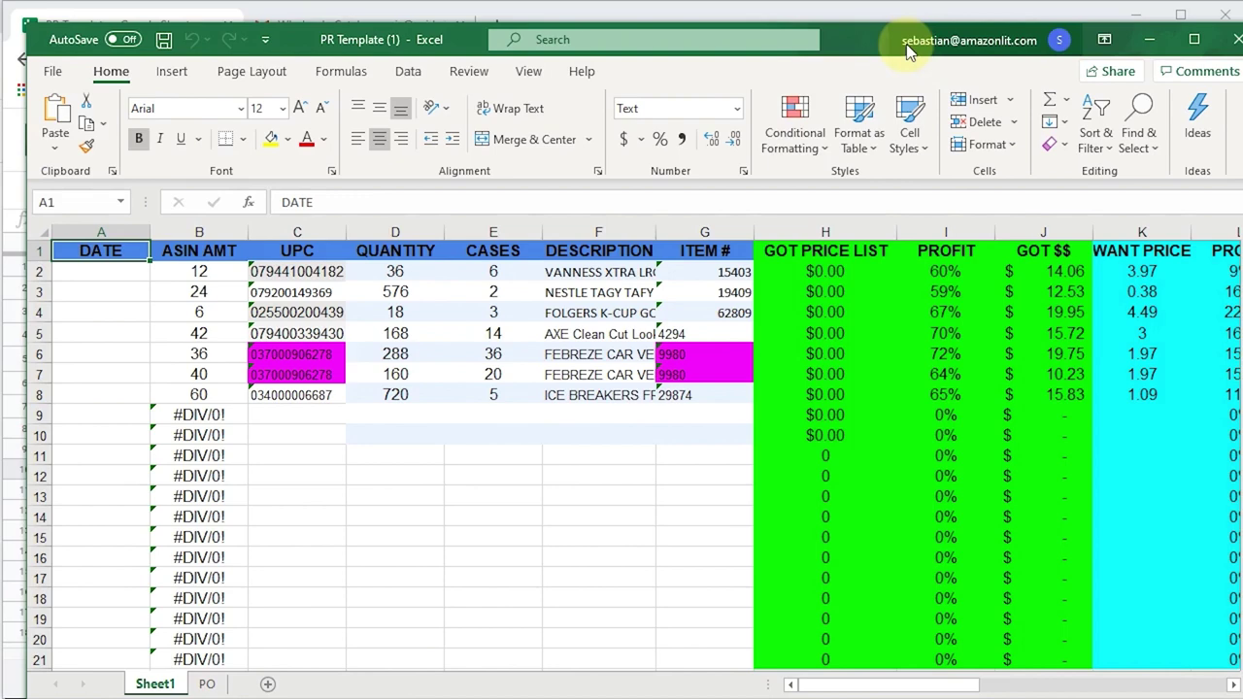
pyautogui.doubleClick(887, 39)
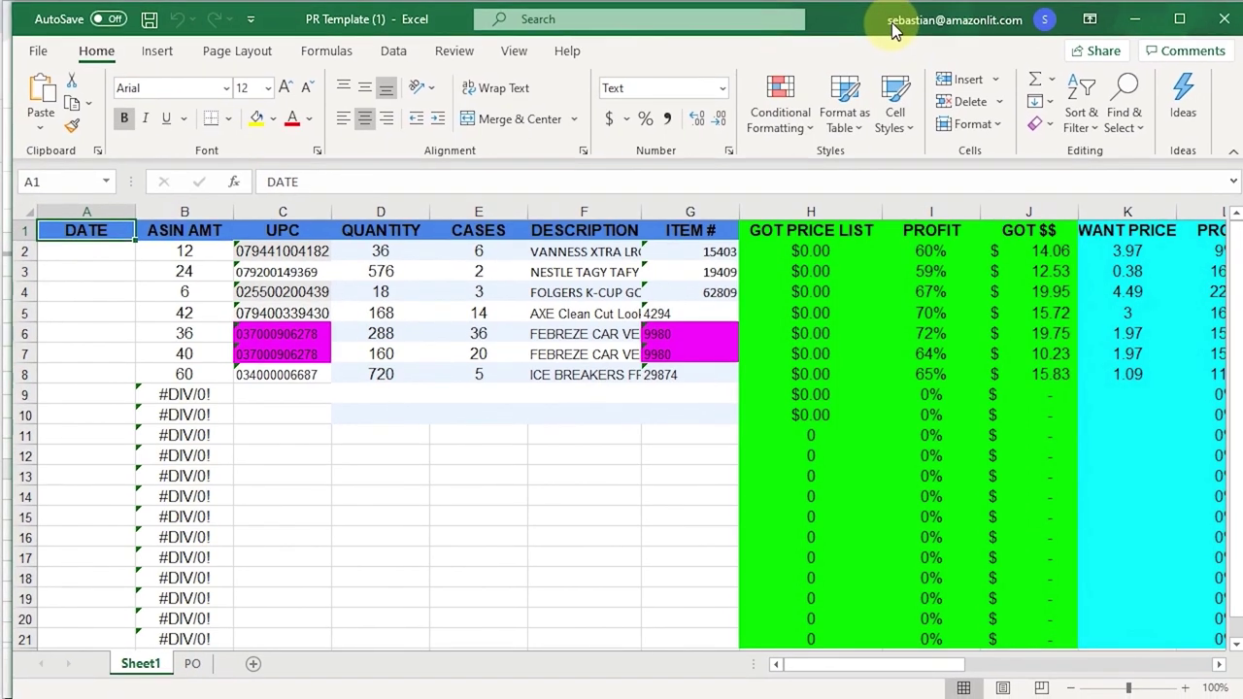
pyautogui.rightClick(141, 674)
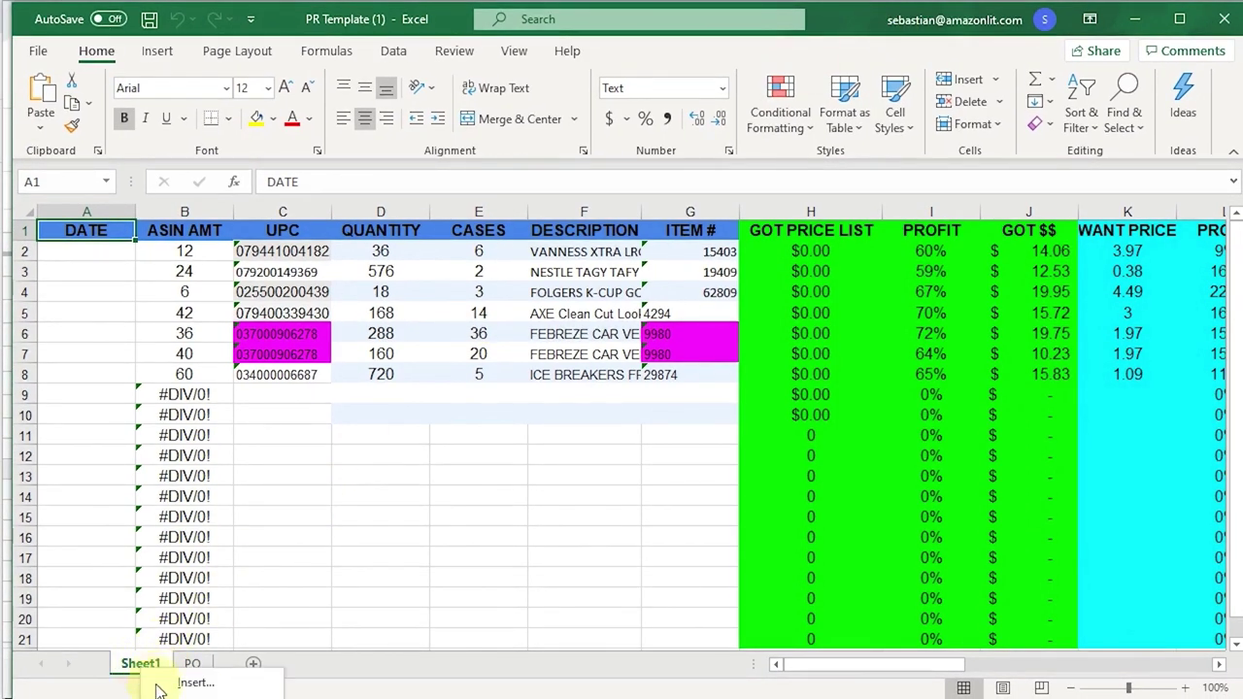
pyautogui.click(194, 697)
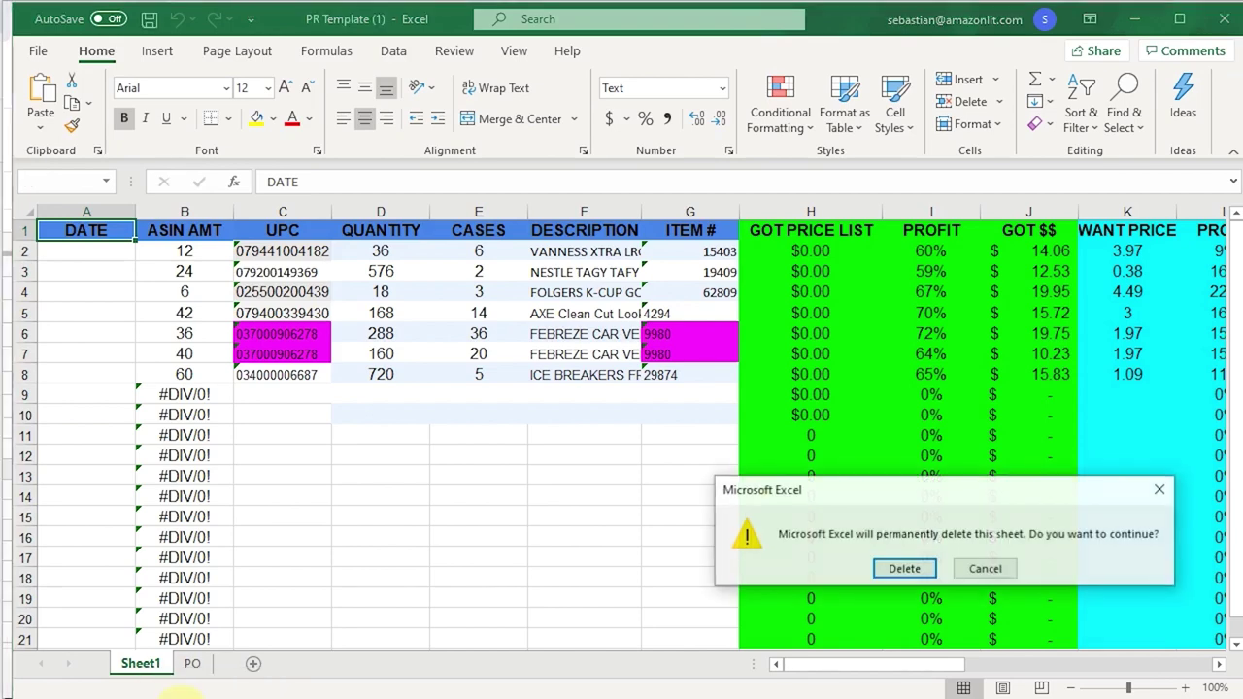
# - Confirm removing Sheet1, then apply All Borders to the PO table A1:E7
pyautogui.click(899, 568)
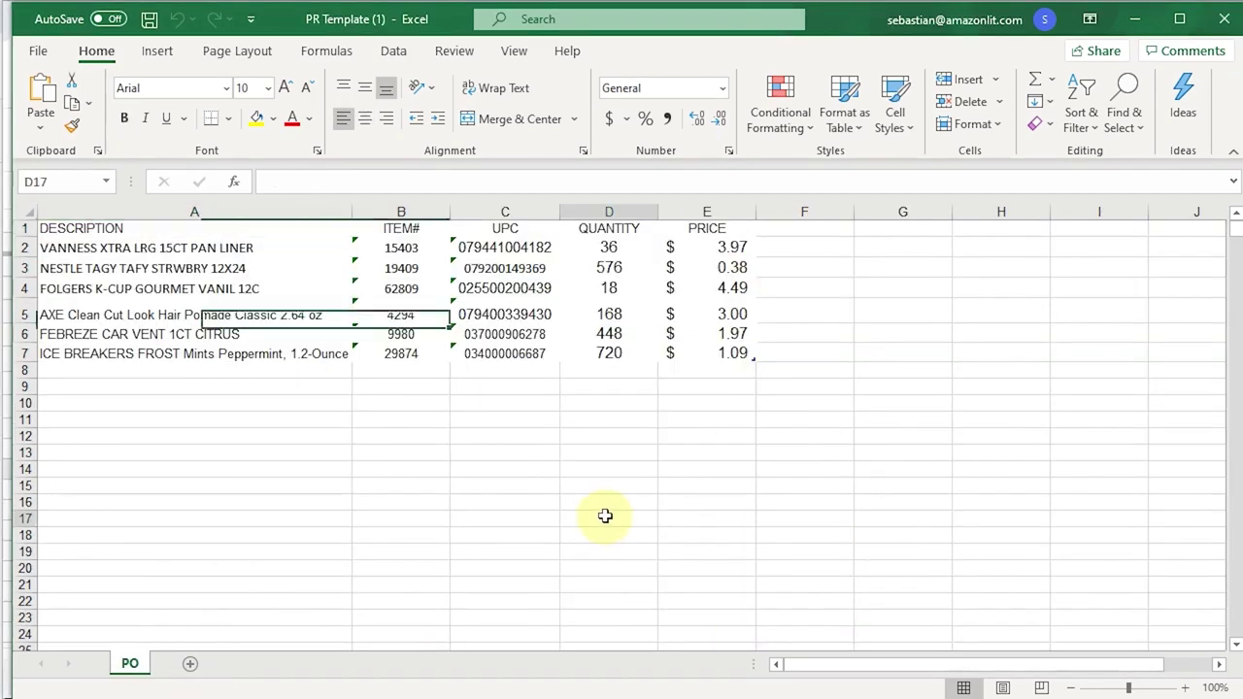
pyautogui.moveTo(246, 468); pyautogui.dragTo(246, 453)
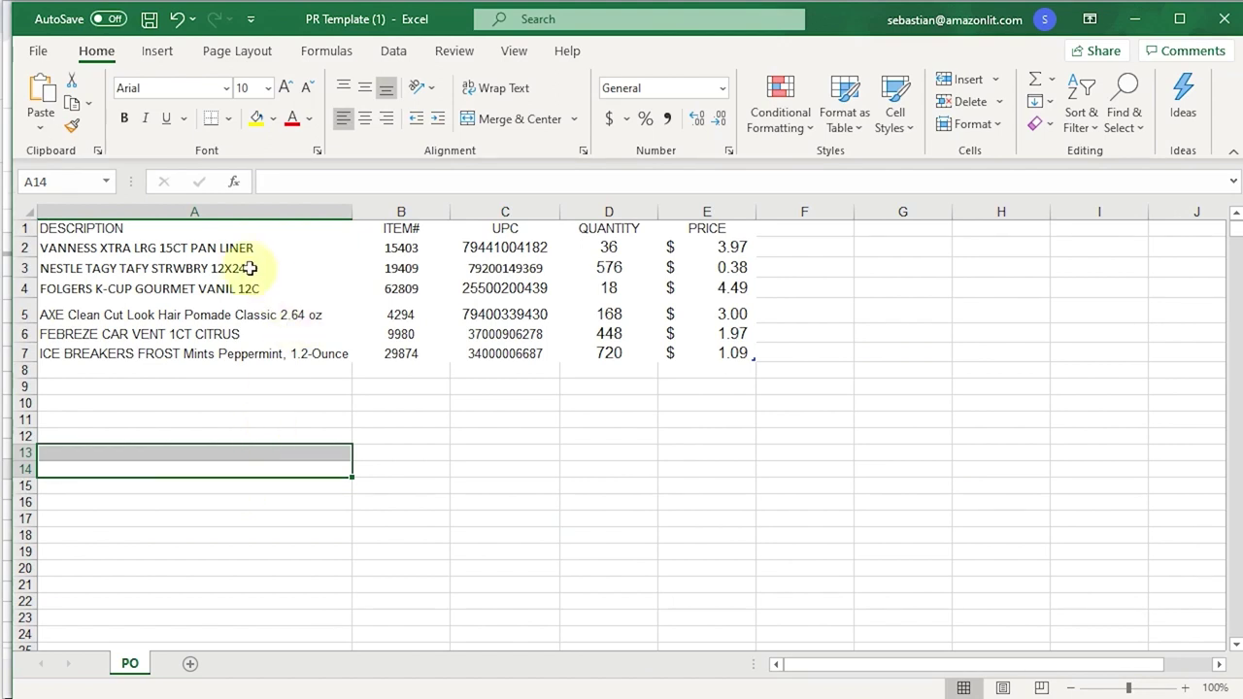
pyautogui.moveTo(219, 235); pyautogui.dragTo(719, 353)
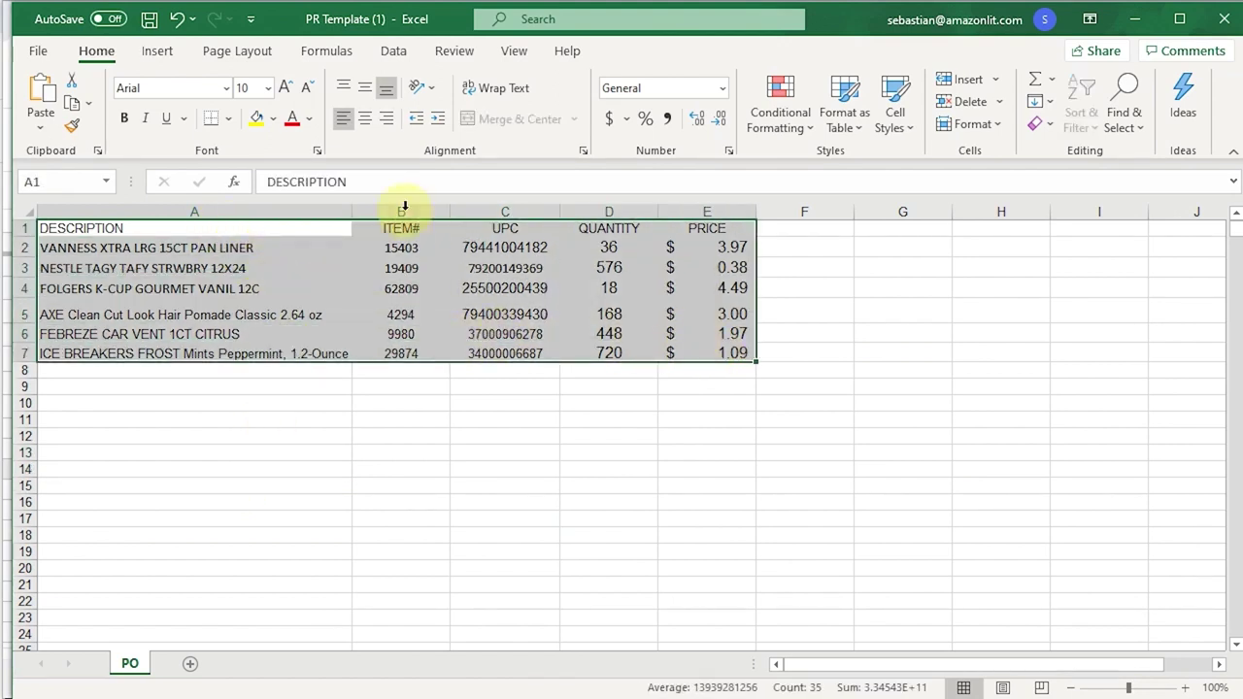
pyautogui.click(230, 121)
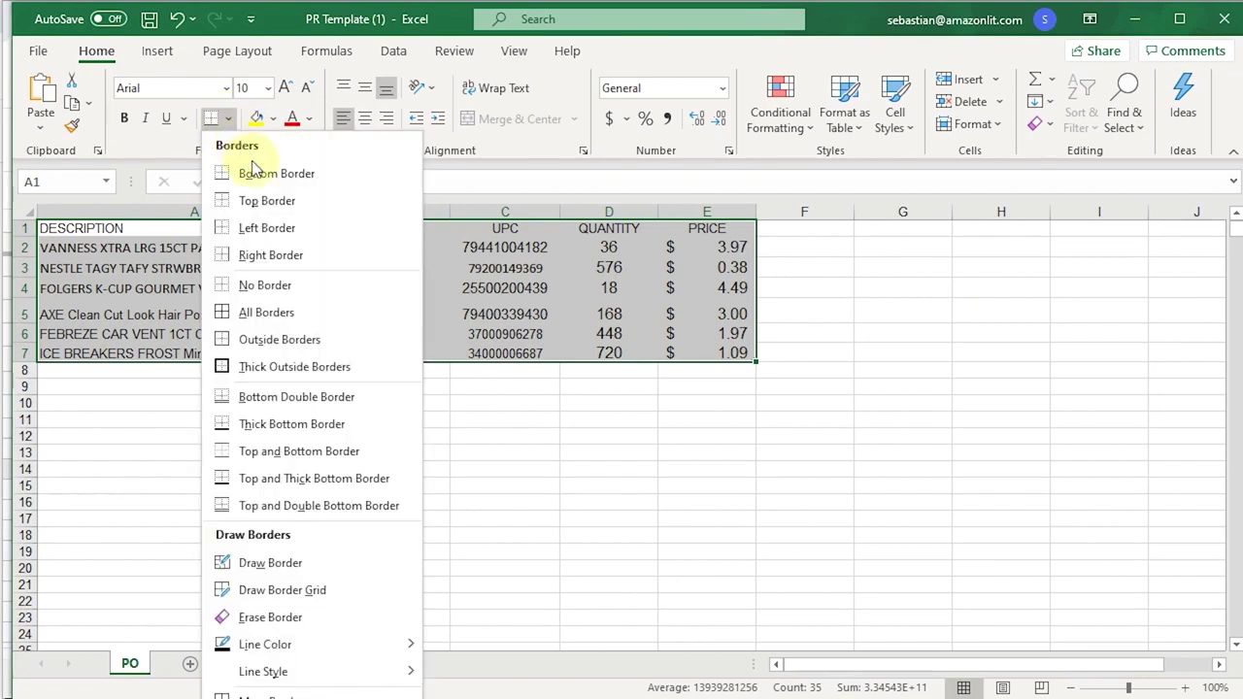
pyautogui.click(254, 314)
pyautogui.click(250, 421)
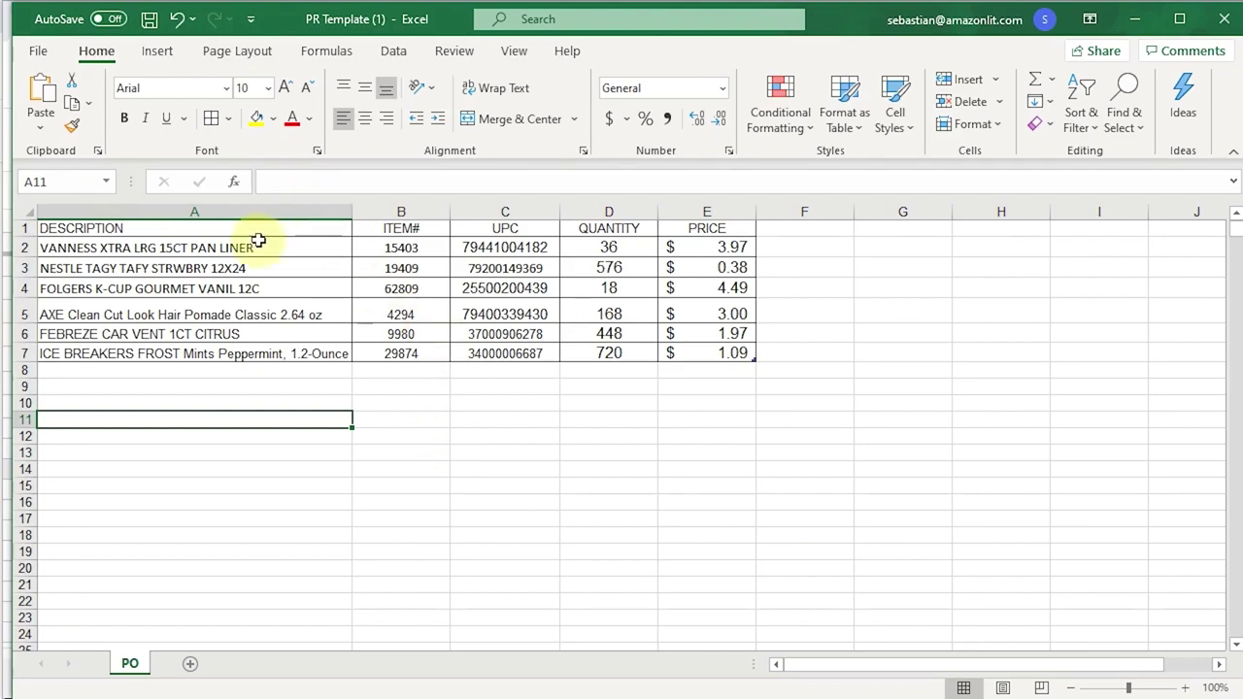
# - Save the workbook with Save As under the new file name AVID012020
pyautogui.click(38, 50)
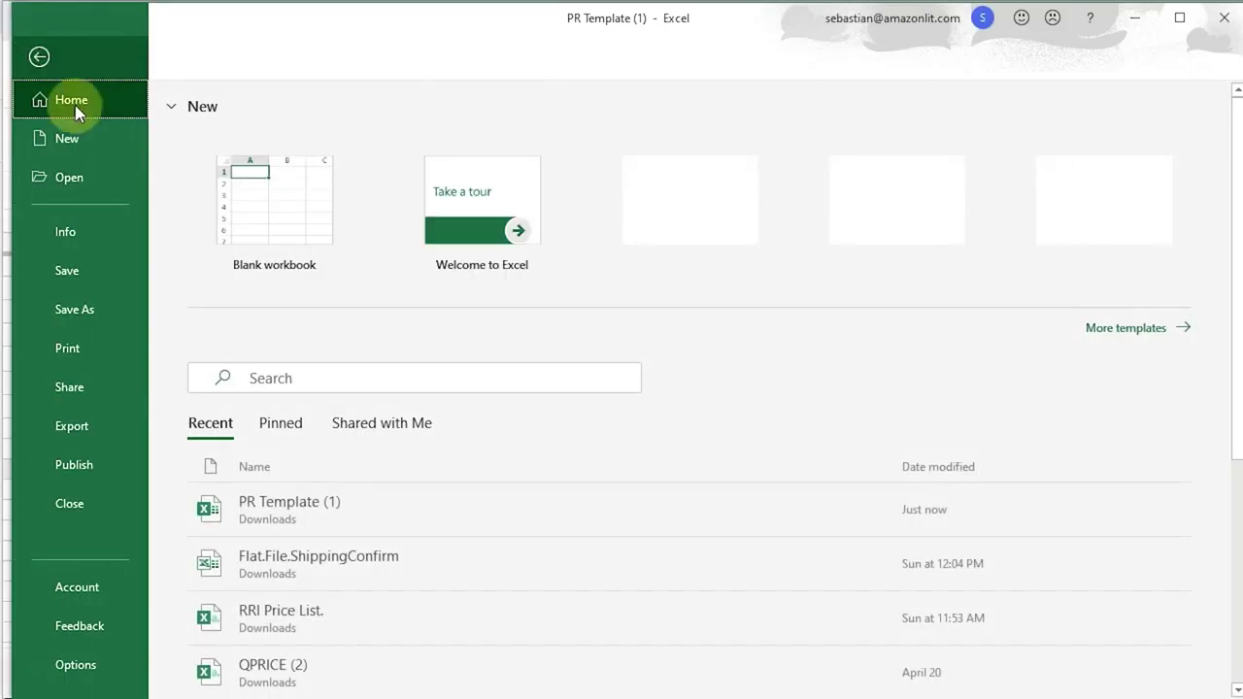
pyautogui.click(78, 309)
pyautogui.click(654, 145)
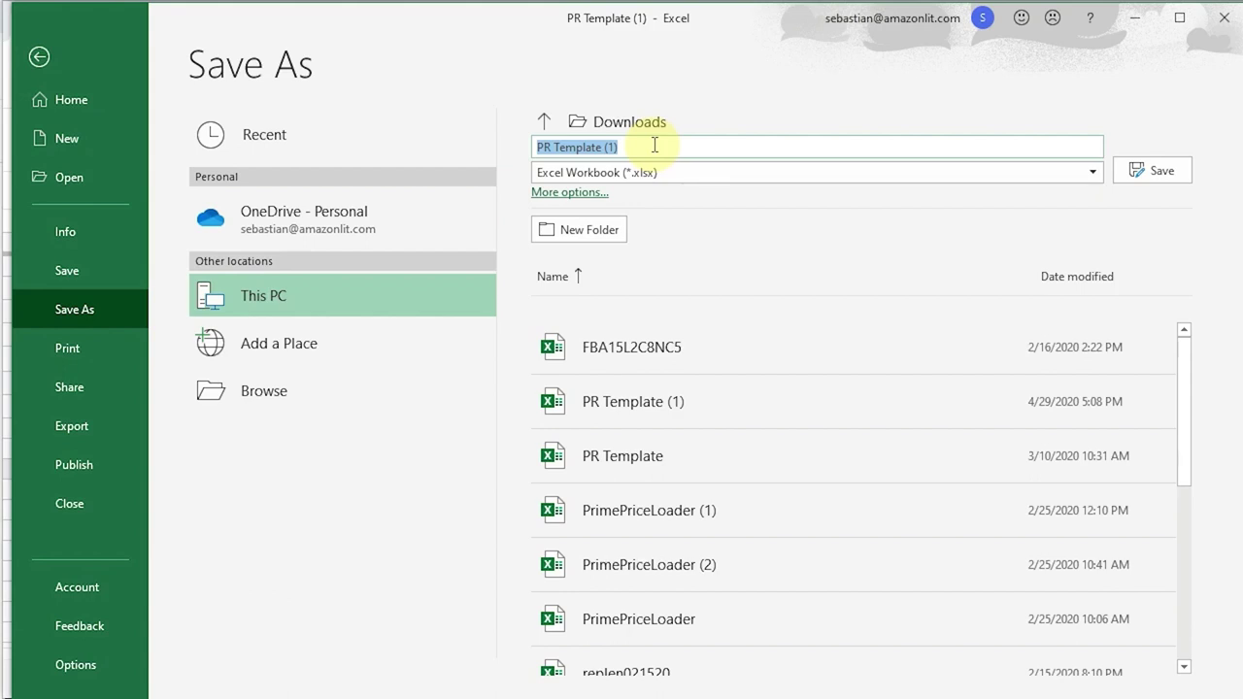
pyautogui.write('A')
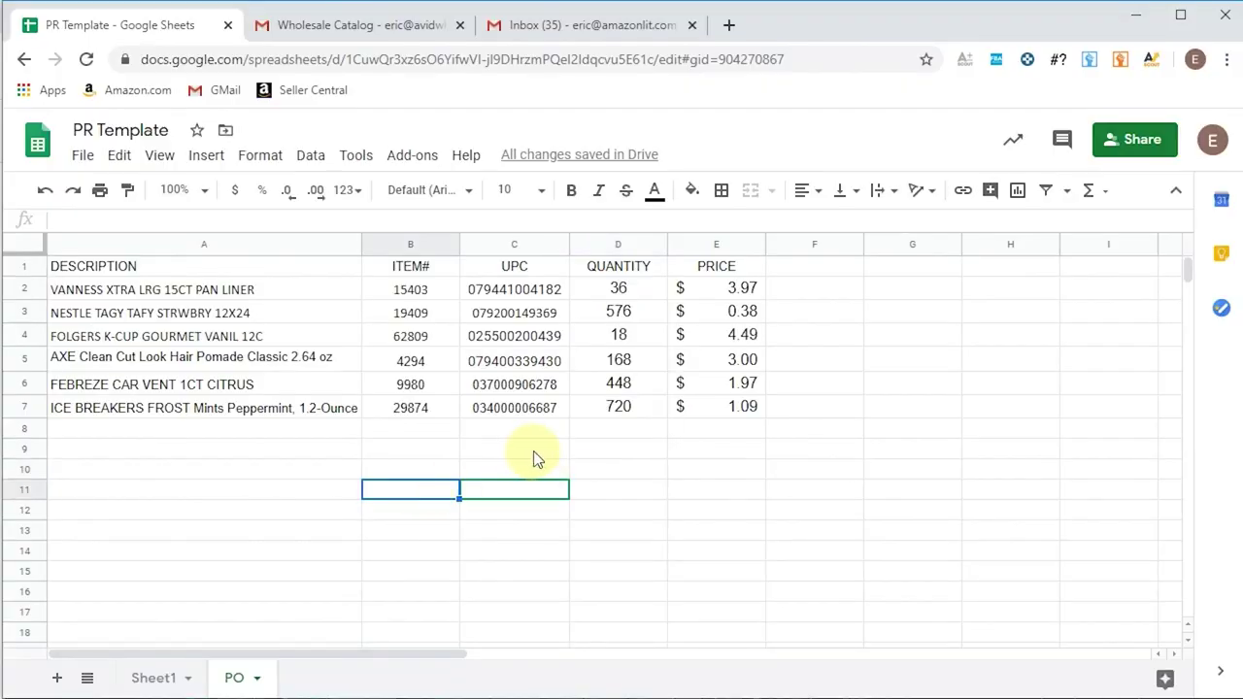
# - Address the Gmail draft to the wholesaler's email contact
pyautogui.click(574, 32)
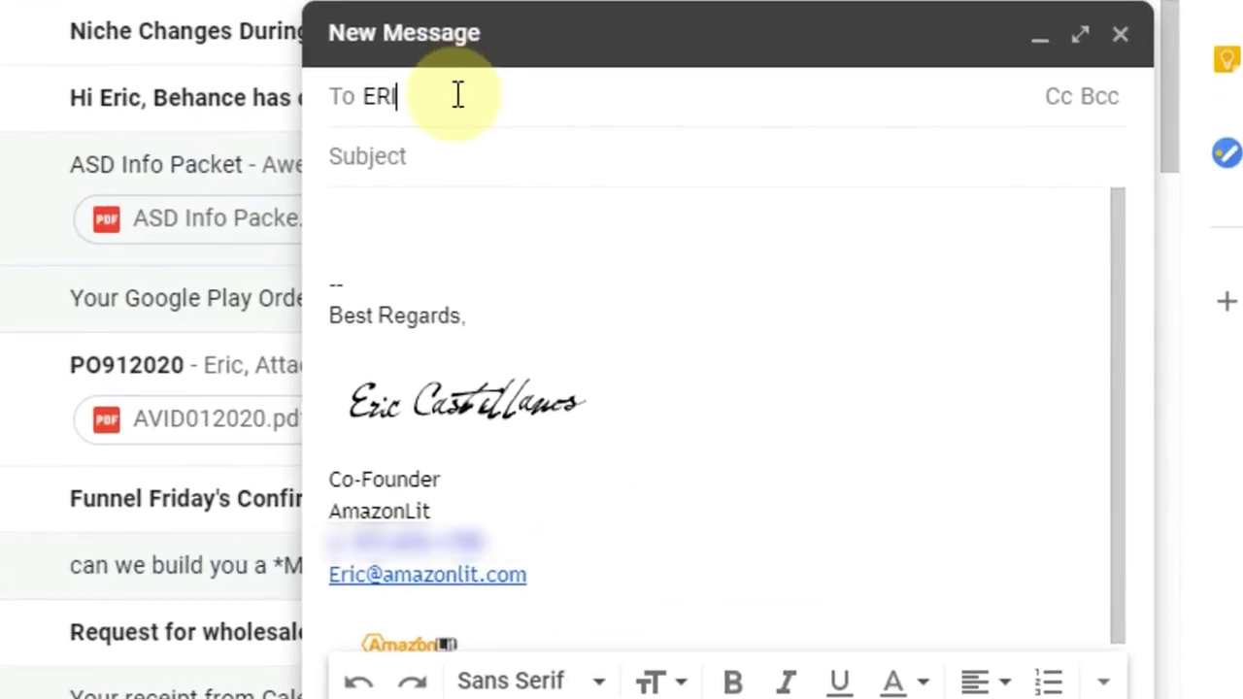
pyautogui.write('C@')
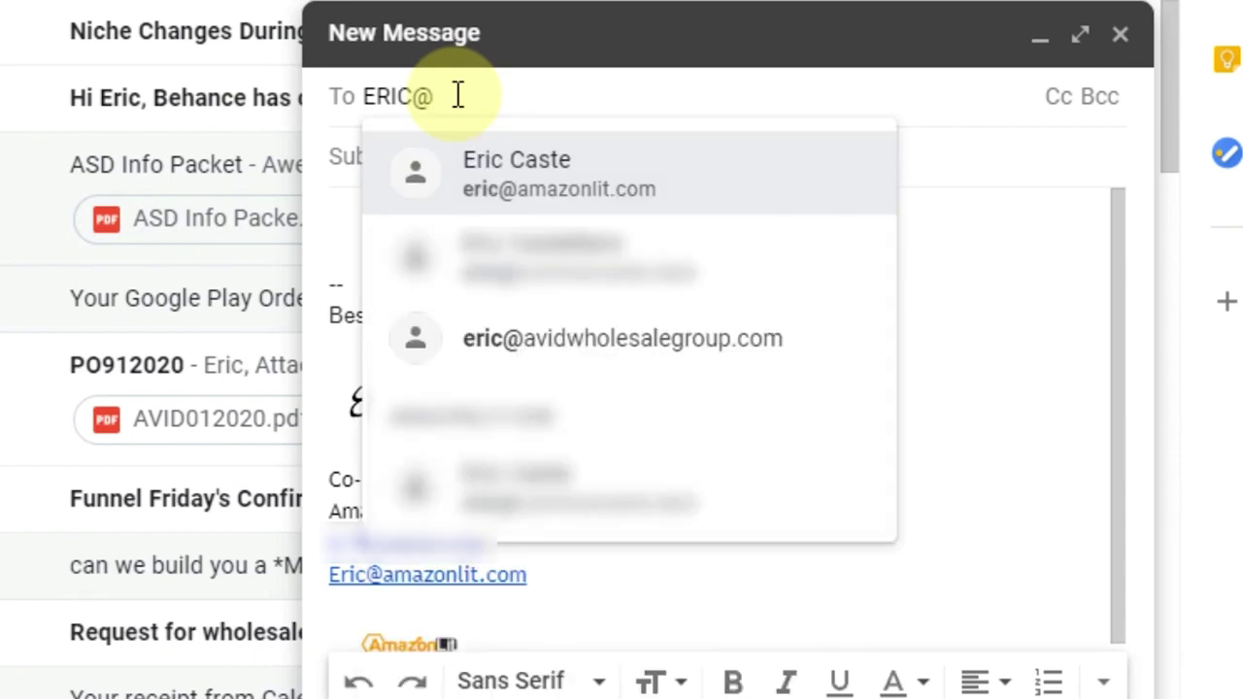
pyautogui.click(559, 347)
# - Enter the subject New Order and bring the PO's email template document into the browser
pyautogui.click(422, 157)
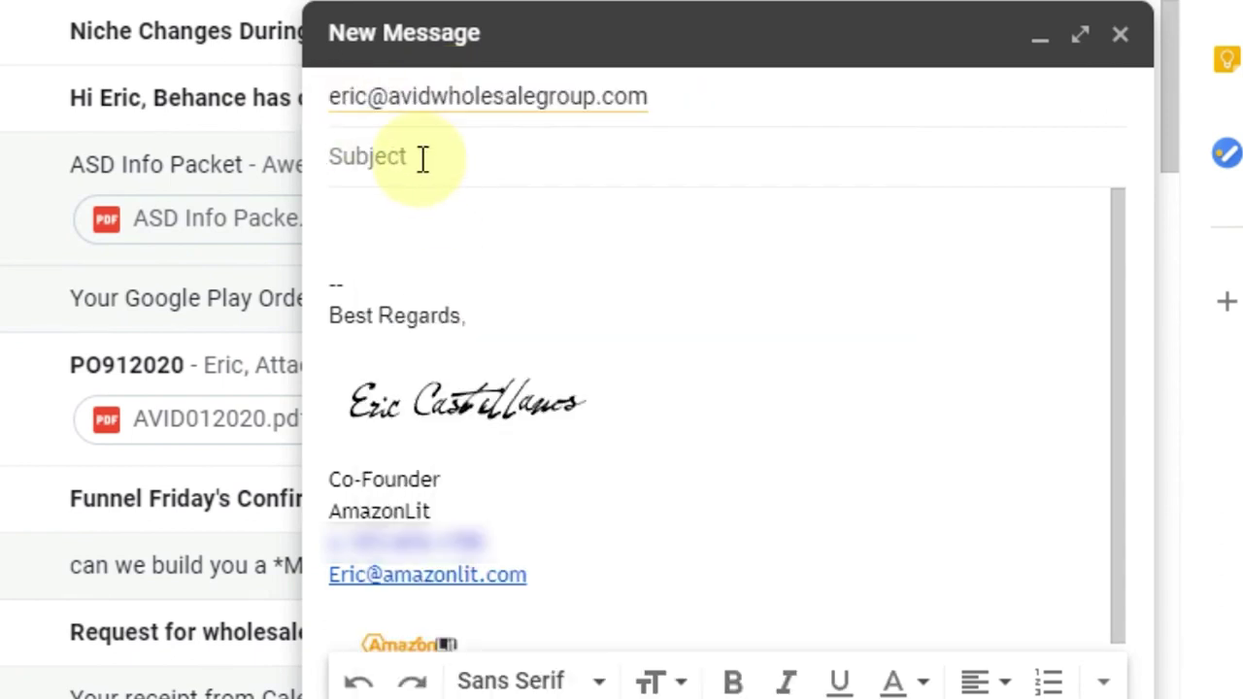
pyautogui.write('n')
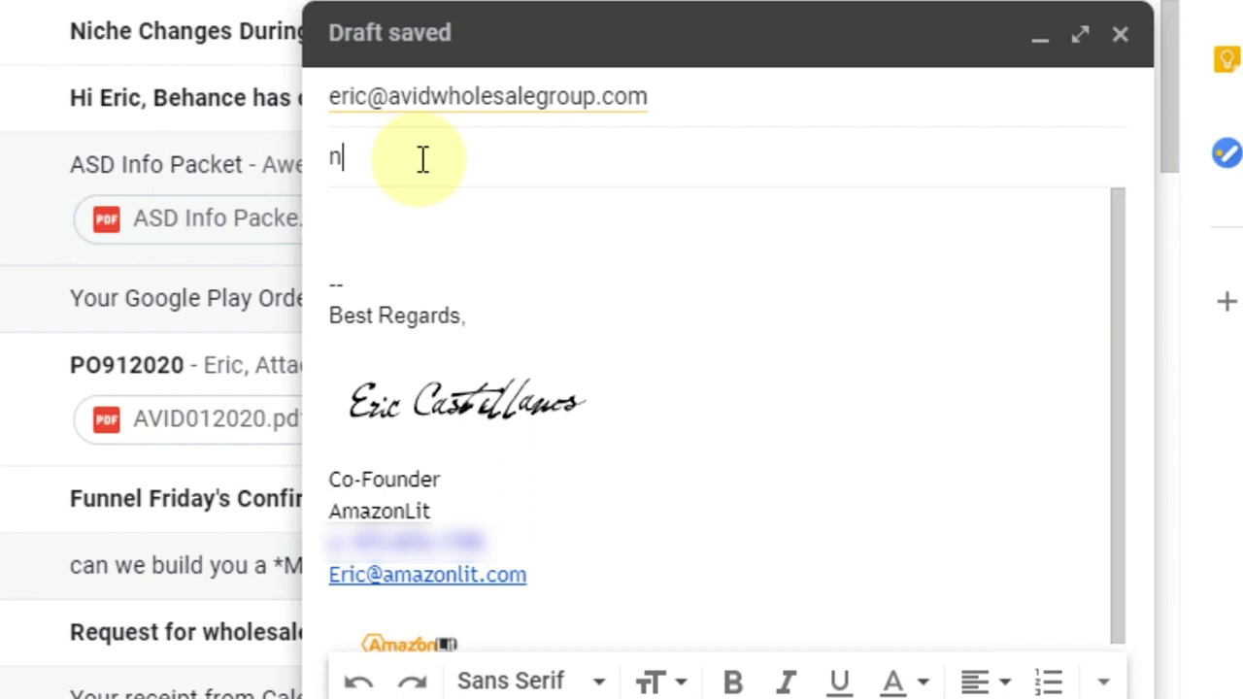
pyautogui.press('BackSpace')
pyautogui.write('New Order')
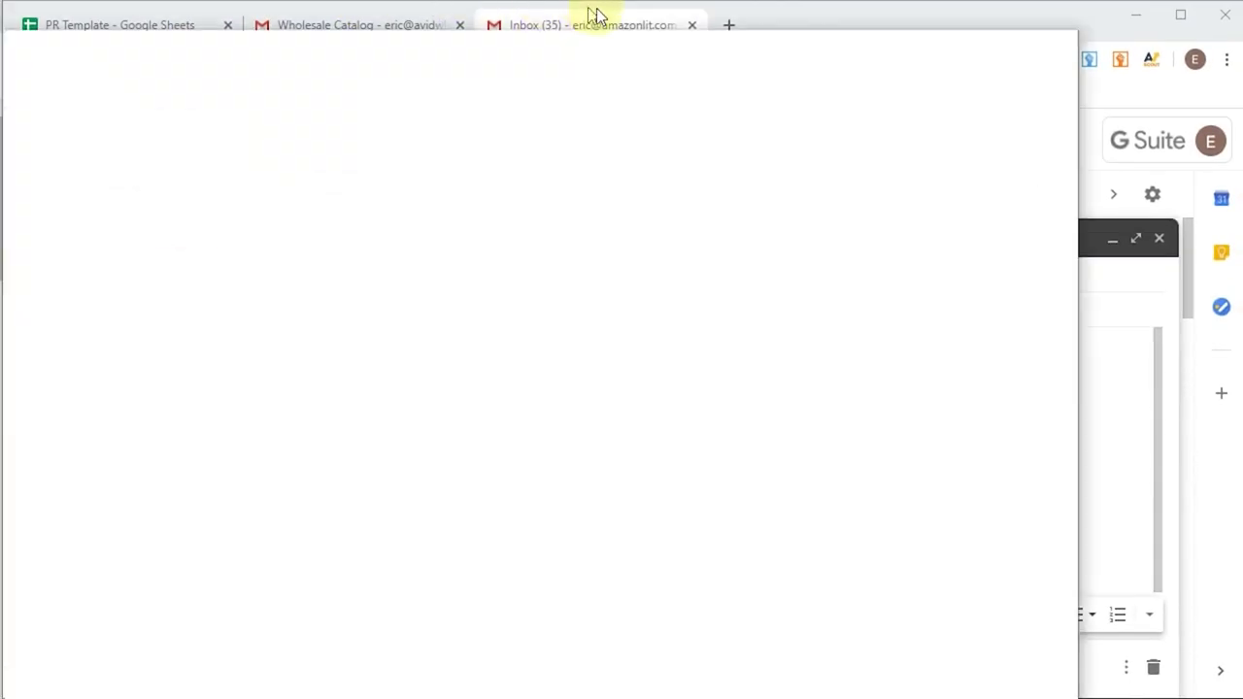
pyautogui.moveTo(590, 13); pyautogui.dragTo(865, 11)
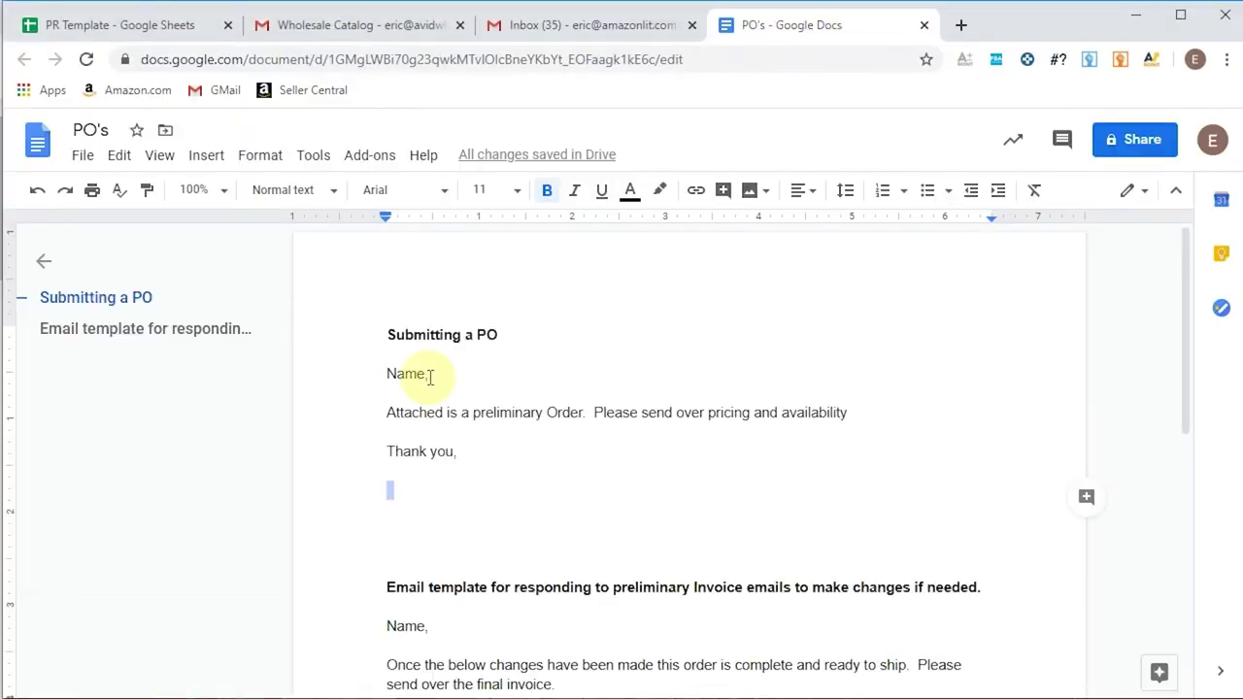
# - Copy the Submitting a PO template text from 'Name,' through 'Thank you,'
pyautogui.click(430, 377)
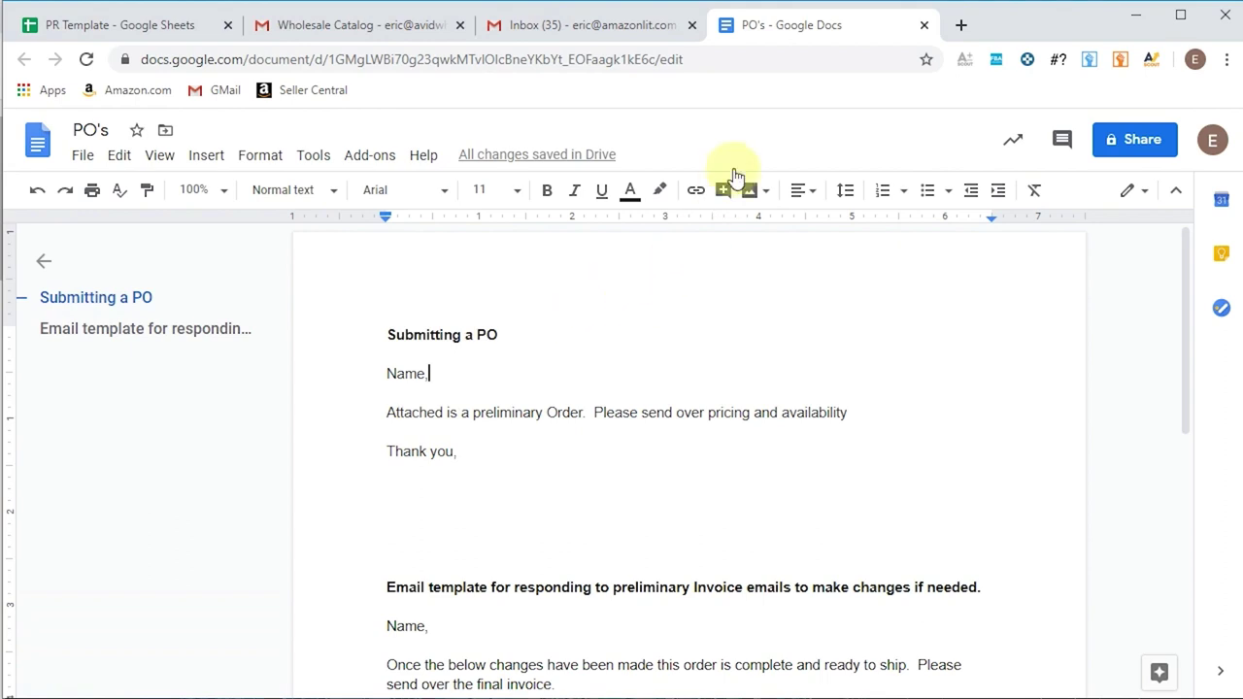
pyautogui.moveTo(459, 451); pyautogui.dragTo(369, 376)
pyautogui.rightClick(408, 374)
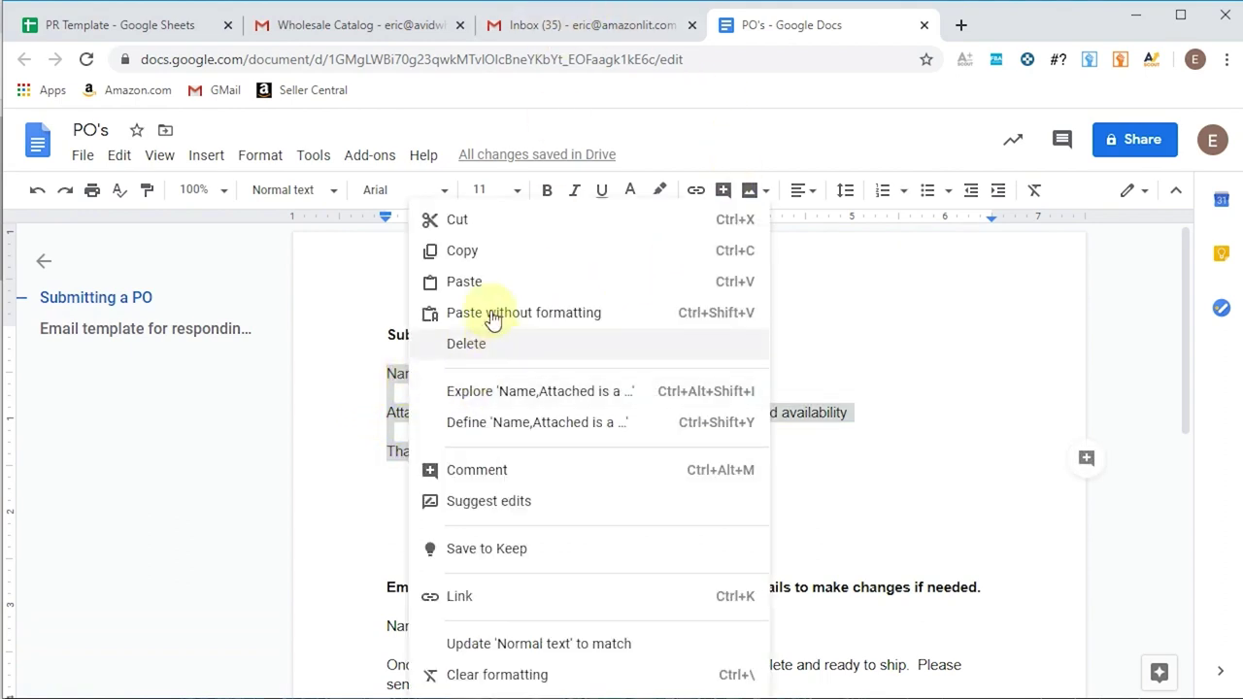
pyautogui.click(477, 255)
pyautogui.click(545, 27)
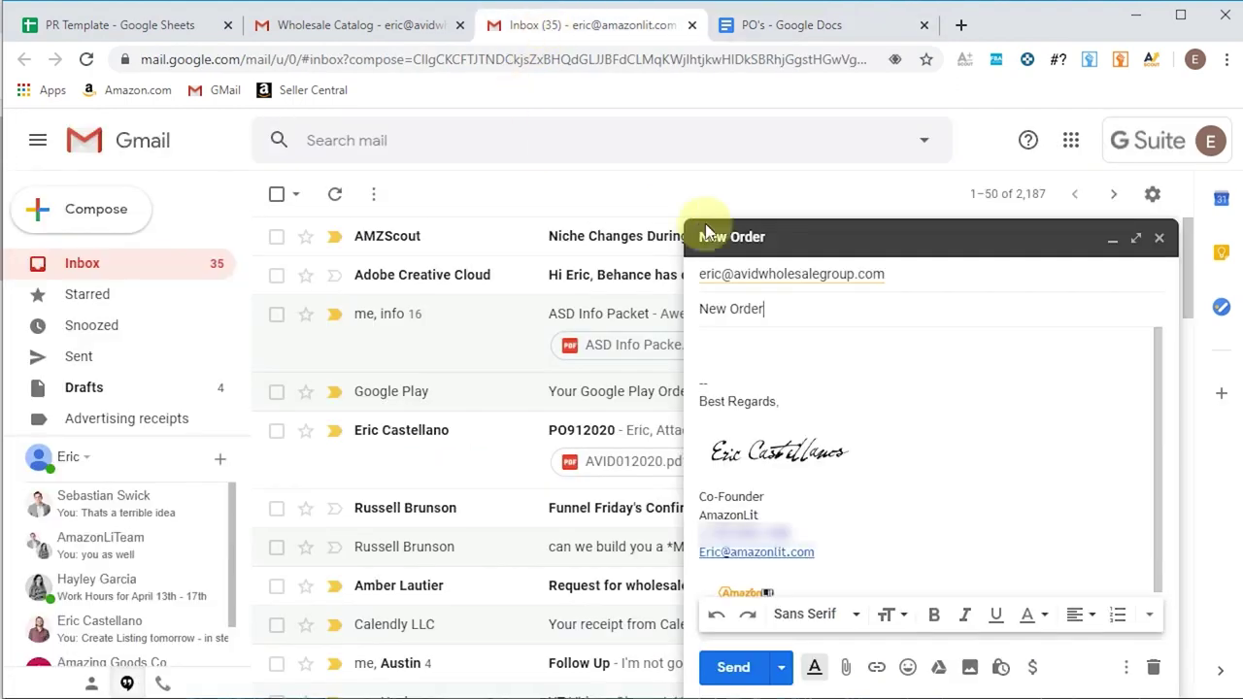
# - Paste the PO template into the body, replace the Name placeholder with the recipient's first name, and open the attachment picker
pyautogui.rightClick(768, 351)
pyautogui.click(821, 494)
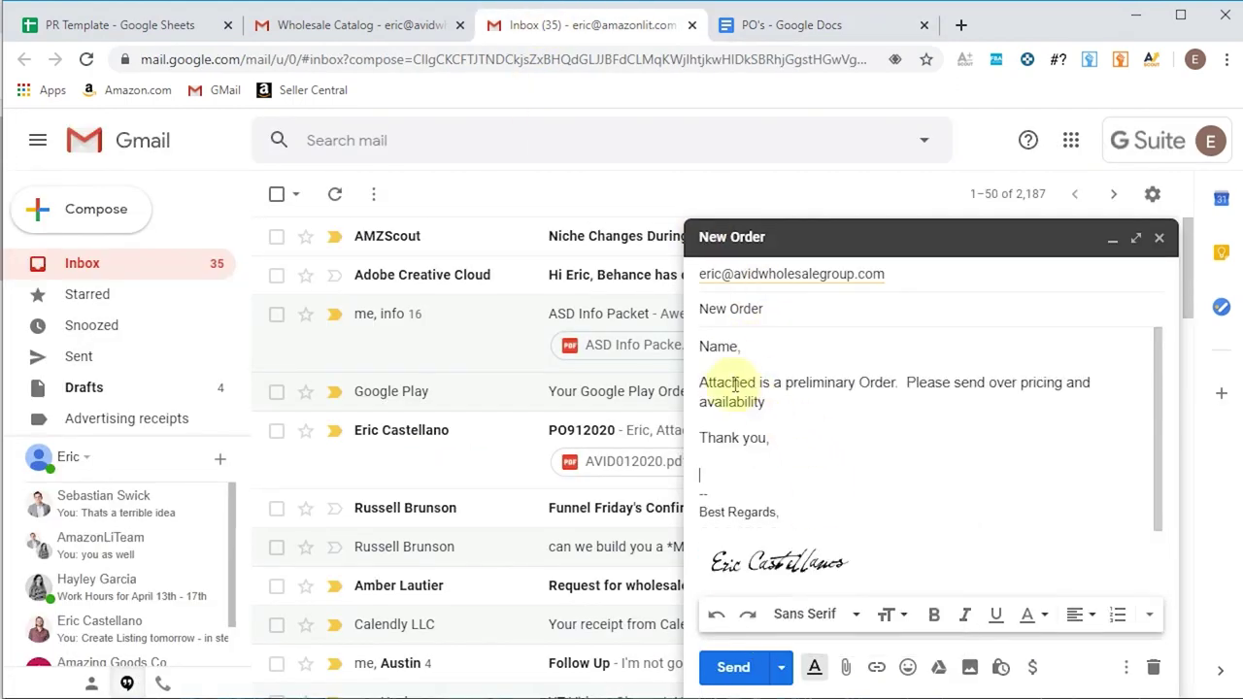
pyautogui.moveTo(741, 346); pyautogui.dragTo(693, 349)
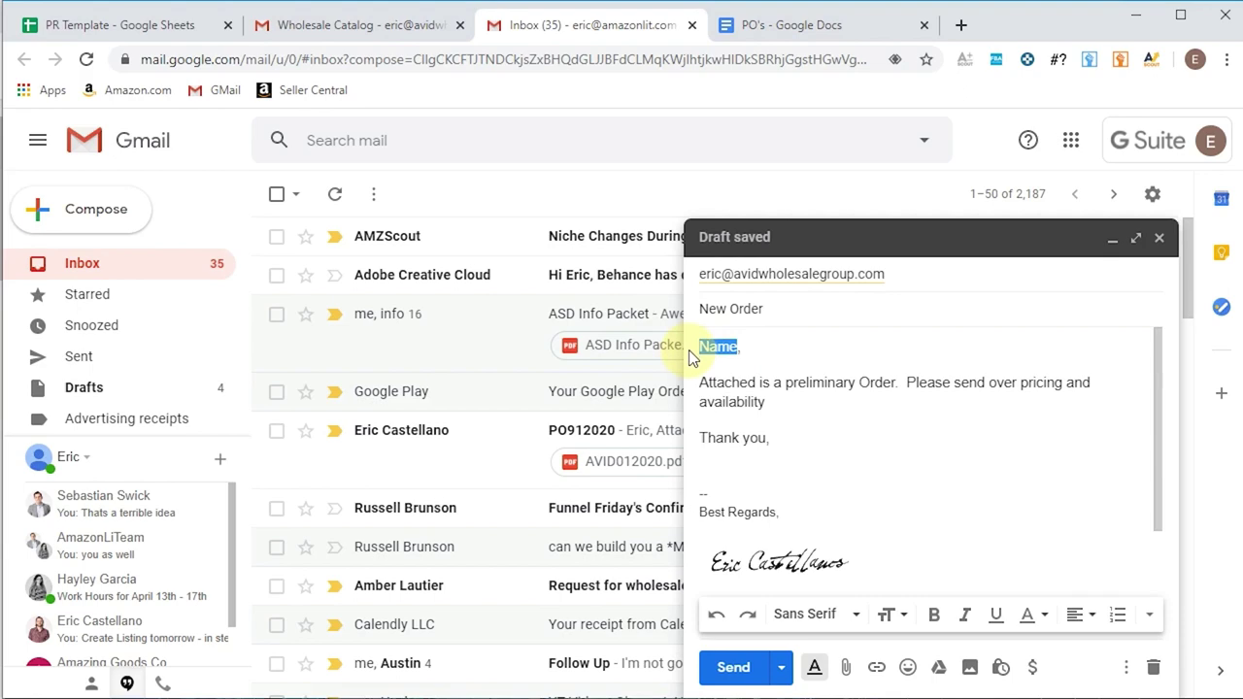
pyautogui.press('BackSpace')
pyautogui.click(824, 437)
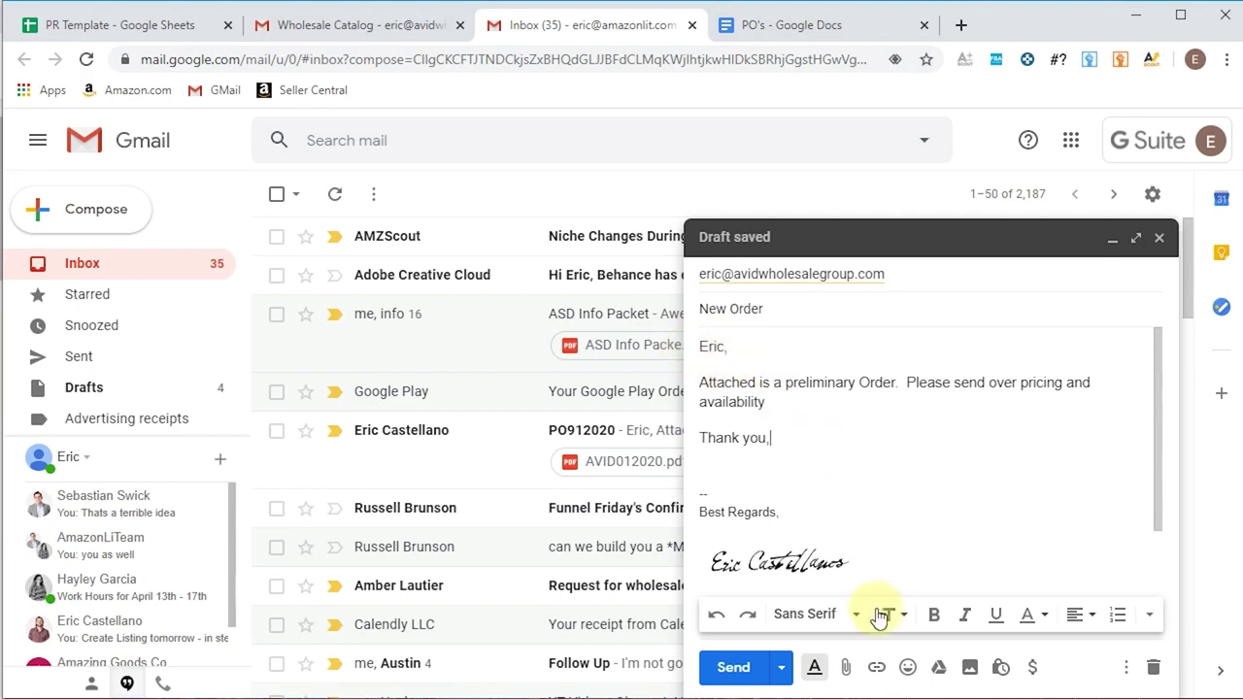
pyautogui.click(844, 668)
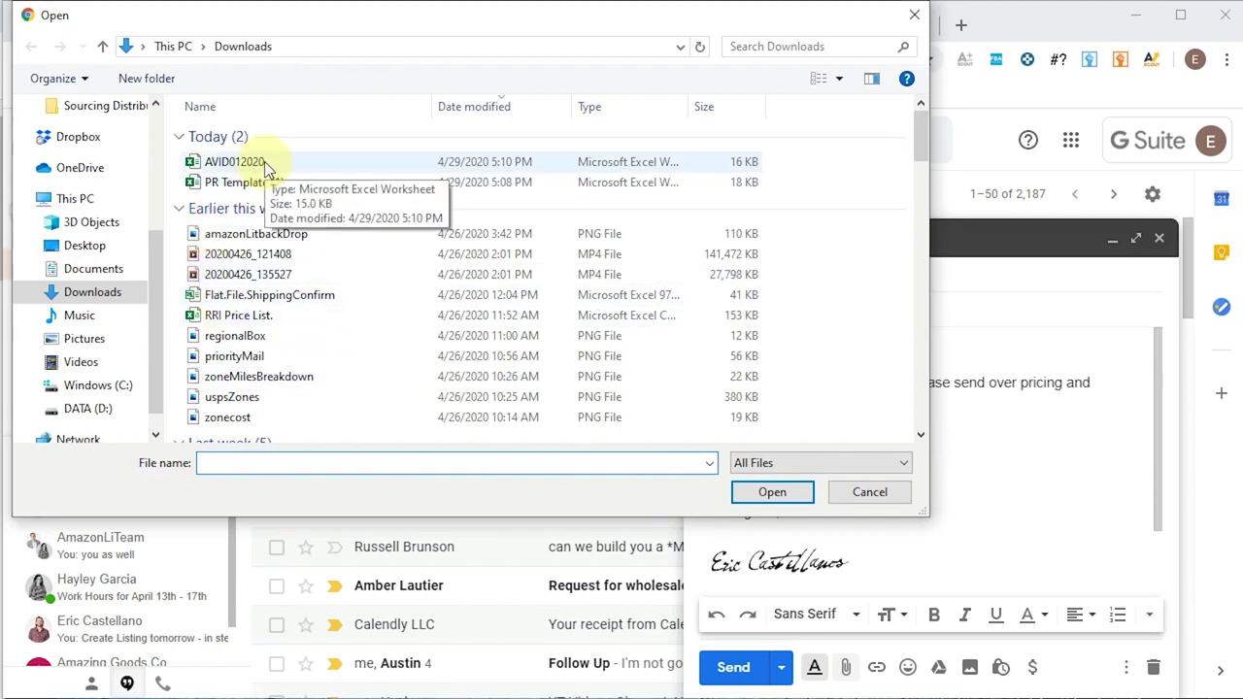
# - Attach AVID012020.xlsx, send the New Order email, and check it in Sent Mail
pyautogui.doubleClick(263, 162)
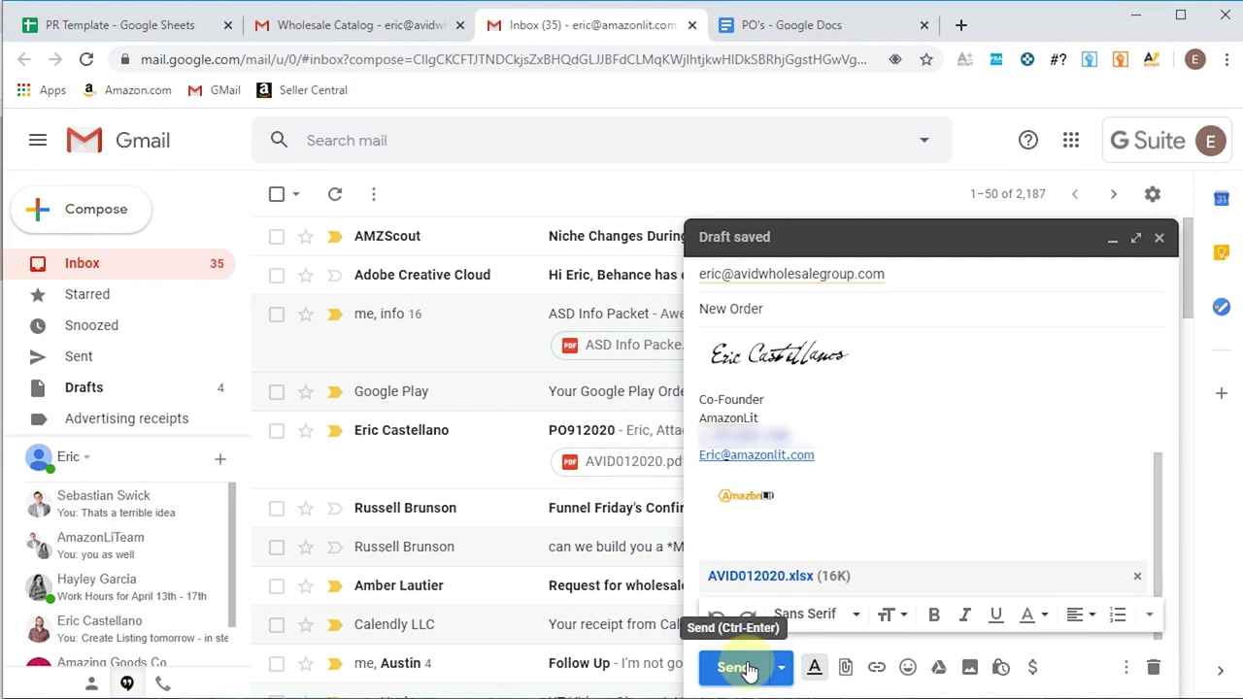
pyautogui.click(735, 667)
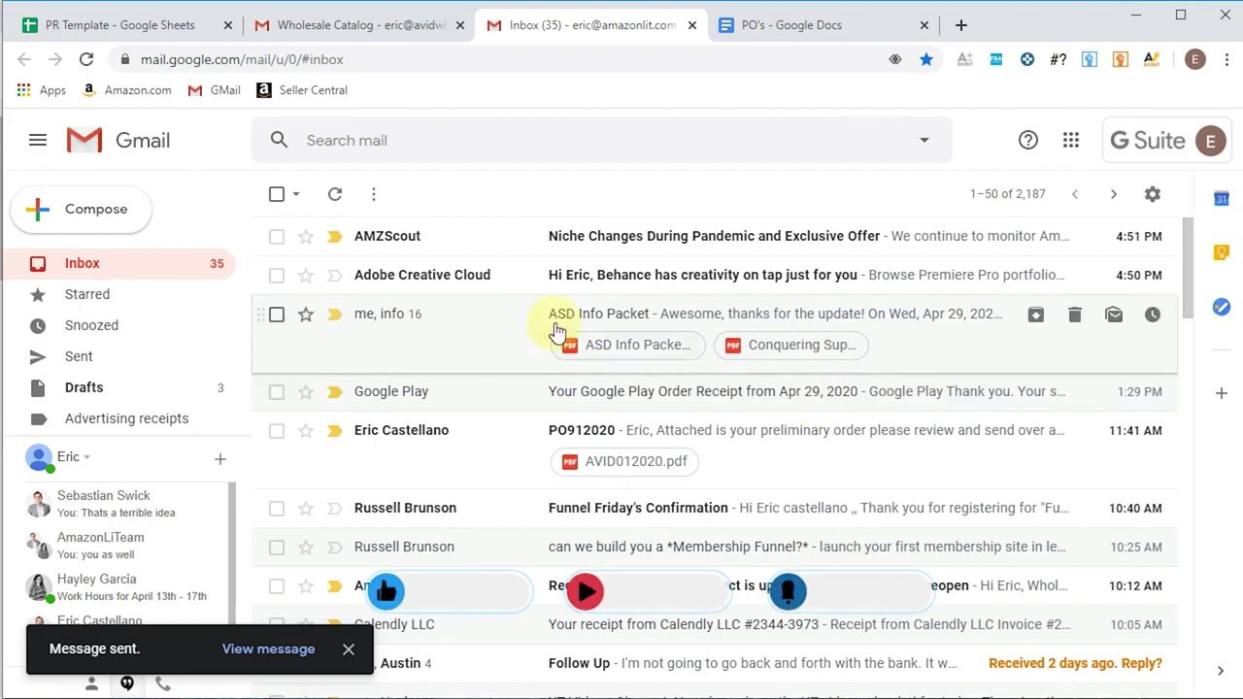
pyautogui.click(102, 359)
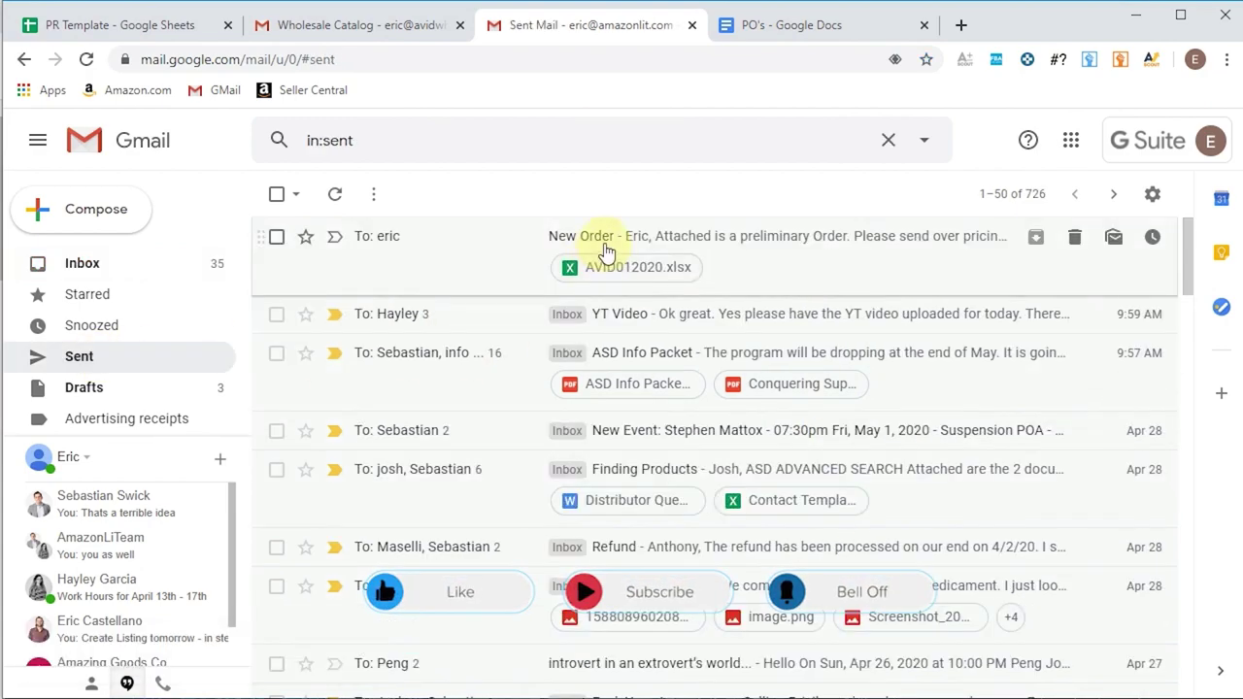